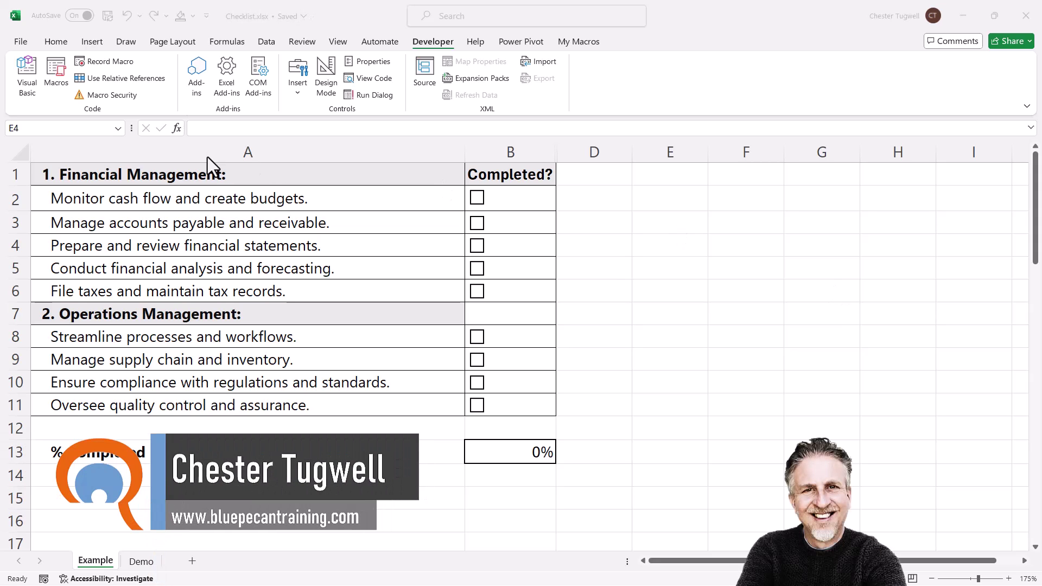
Tick the task checkboxes in rows 2, 4 and 9, raising % Completed from 11% to 33%.
left_click(477, 198)
left_click(477, 199)
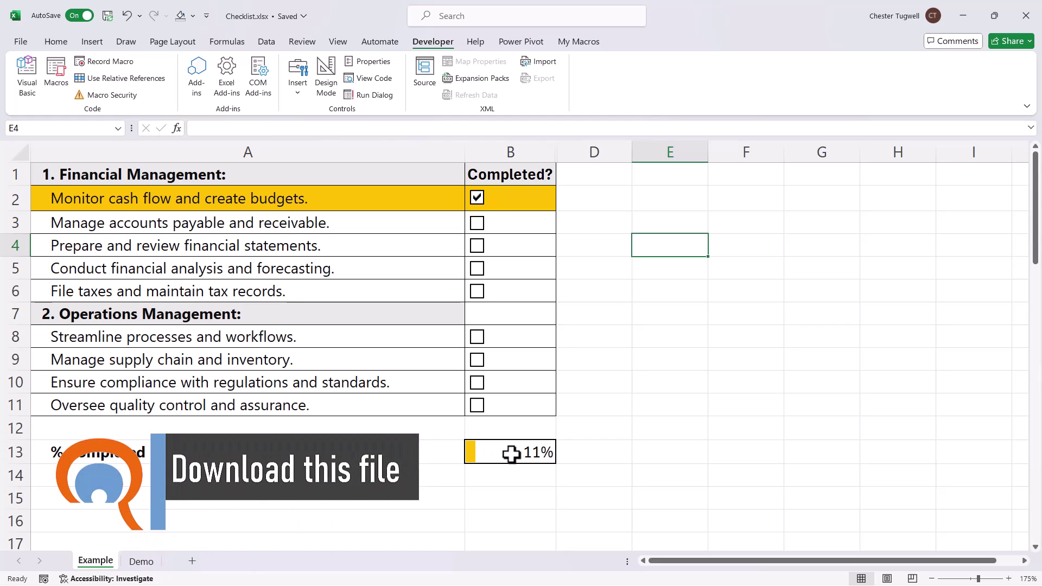
left_click(478, 247)
left_click(477, 360)
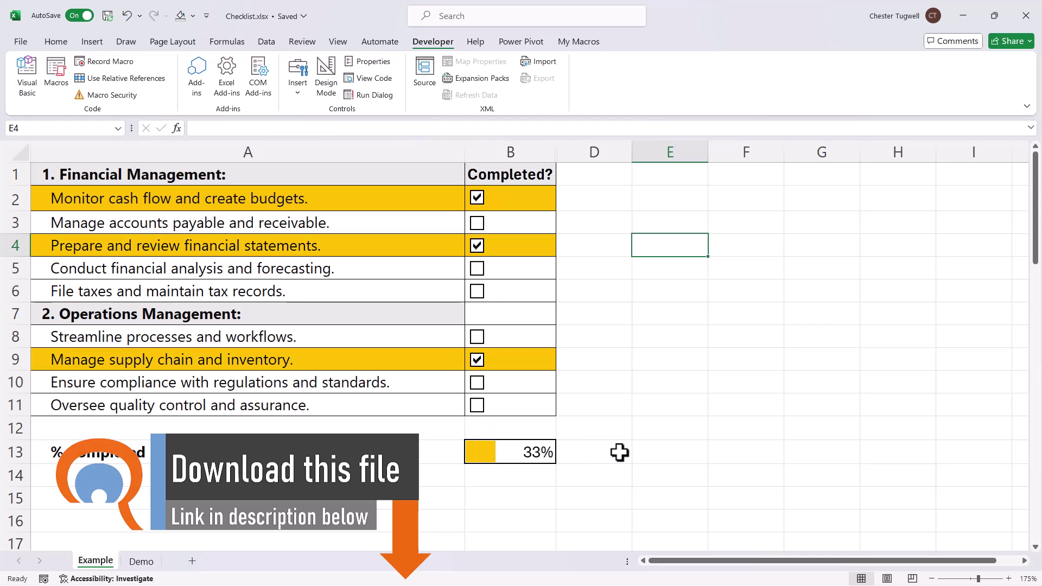
Switch to the Demo sheet with the checkbox-free checklist and bring up the Insert ribbon.
left_click(141, 561)
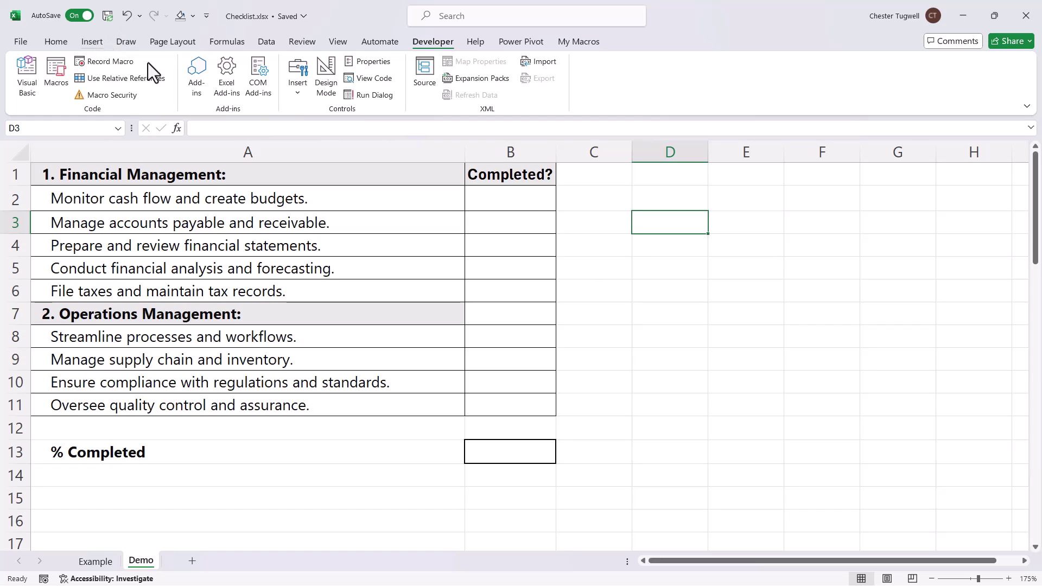
left_click(93, 43)
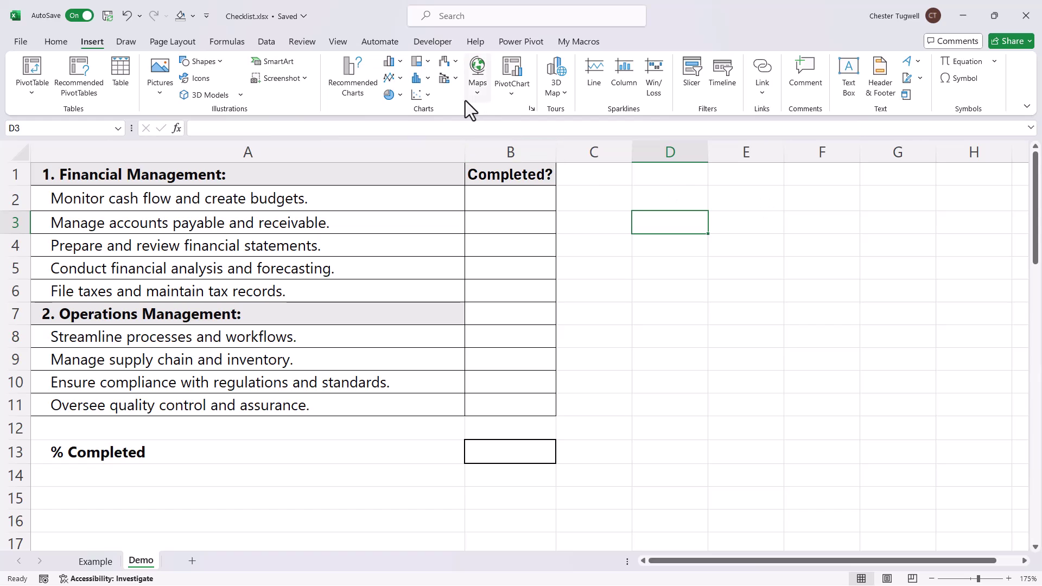
left_click(421, 44)
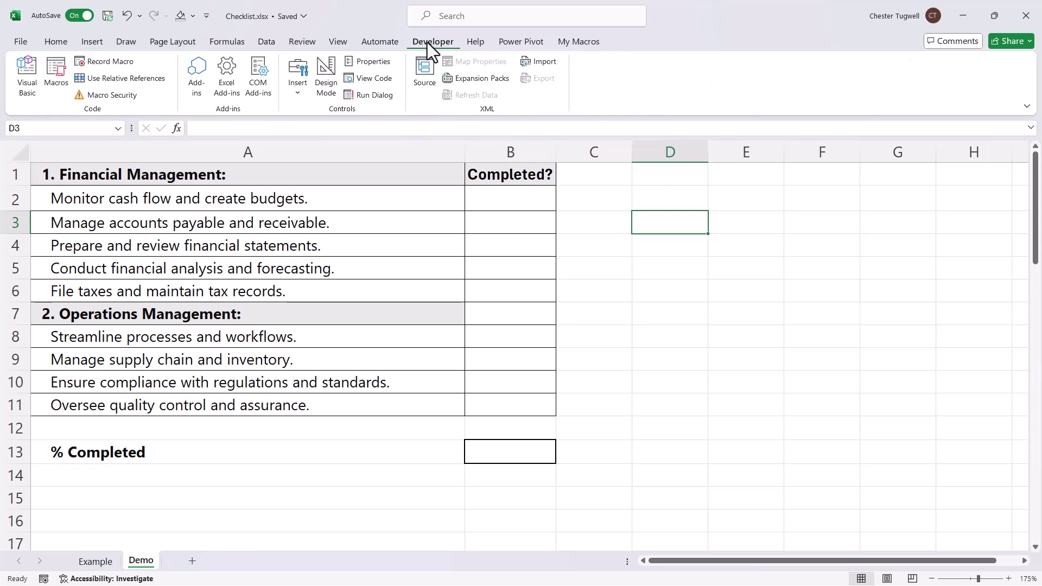
left_click(295, 42)
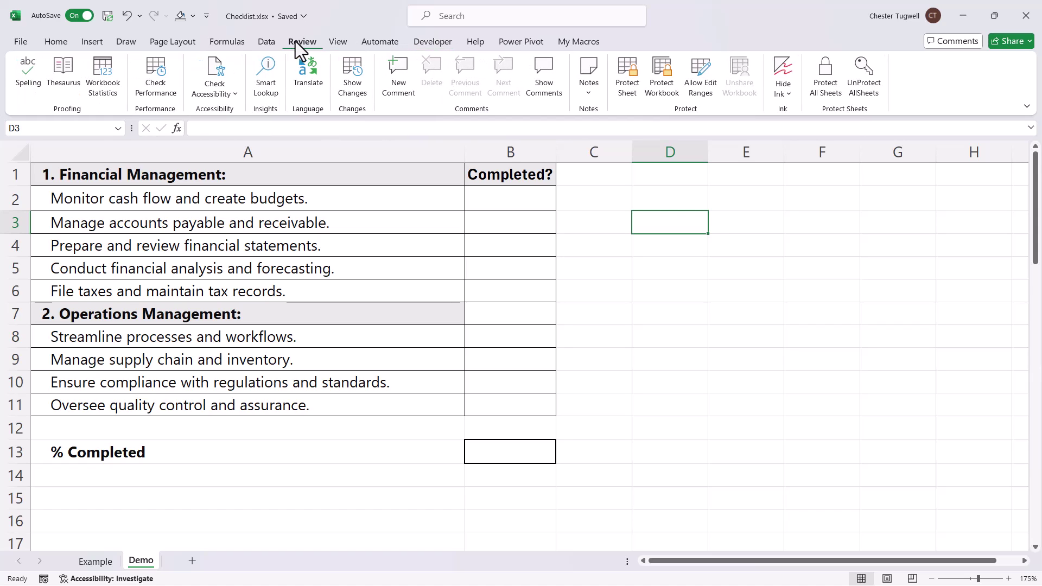
right_click(296, 42)
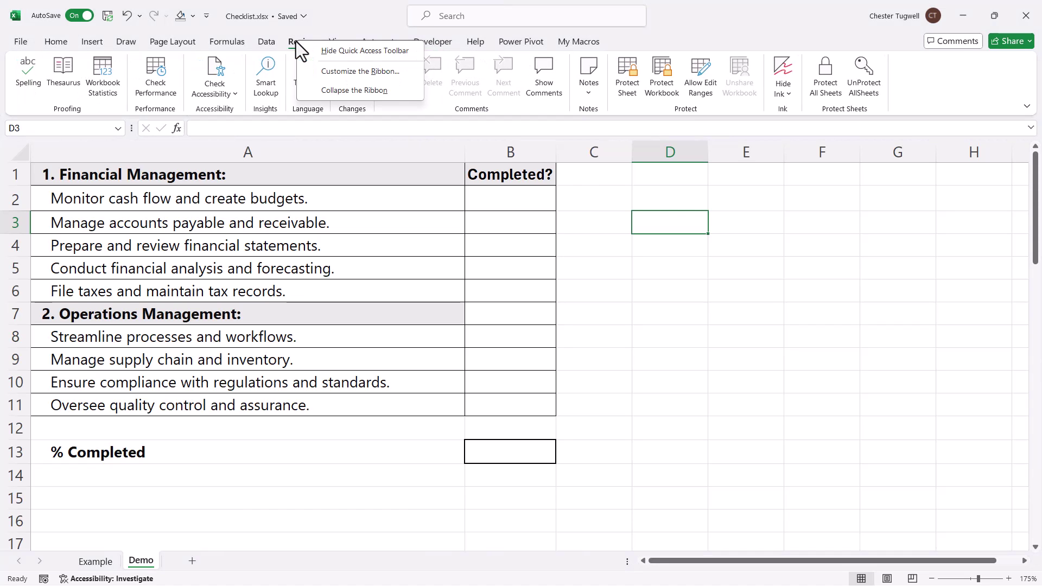
left_click(327, 73)
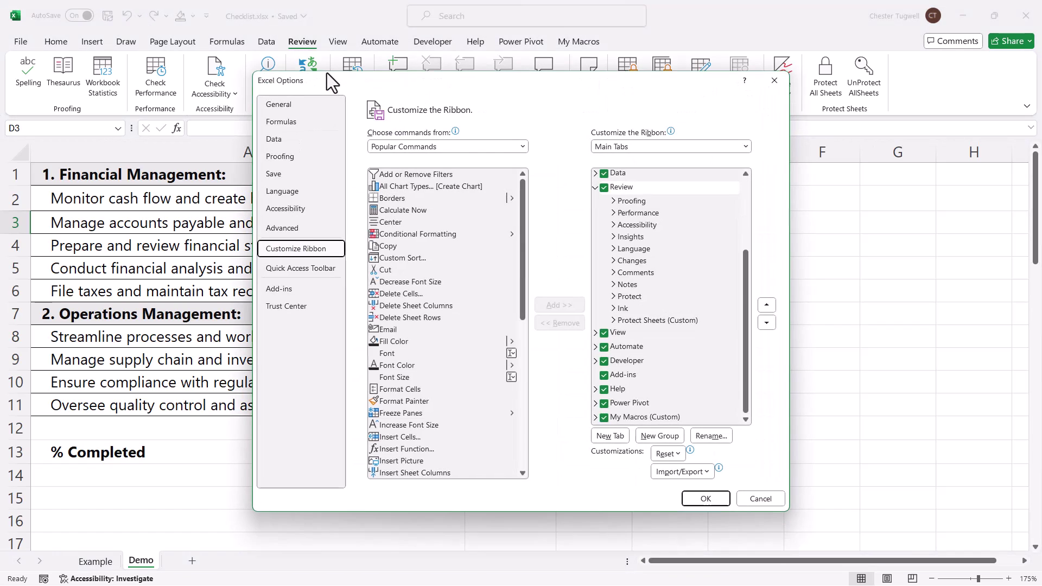
left_click(605, 362)
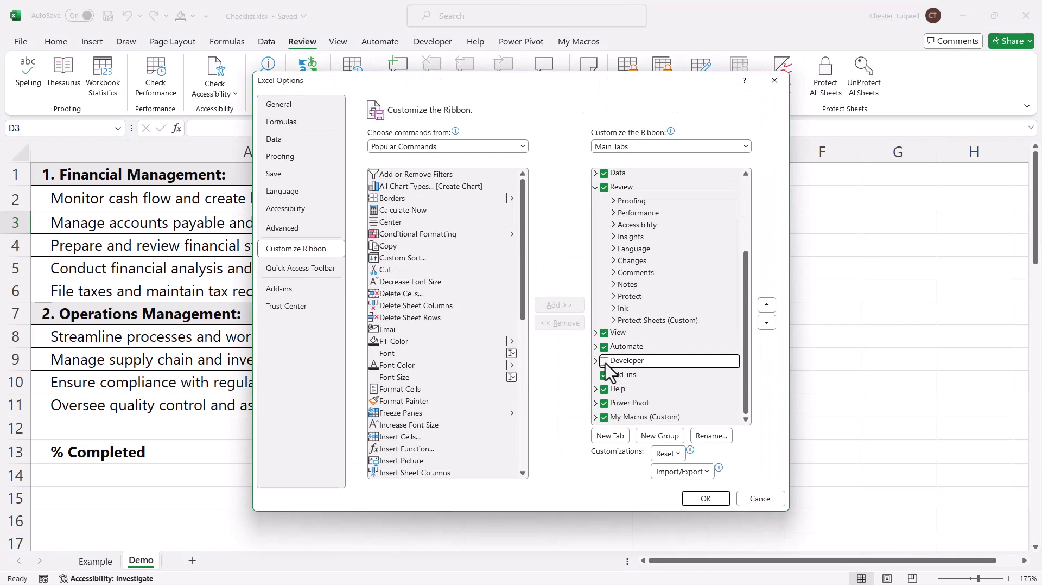
left_click(705, 498)
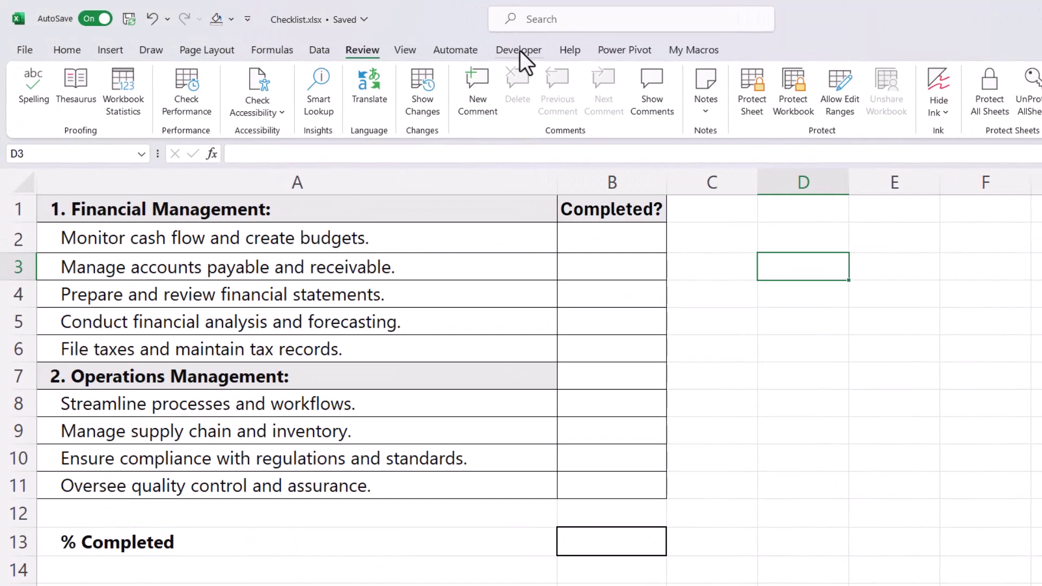
Insert a Check Box form control in B2, delete its label, and shrink it to the box.
left_click(515, 49)
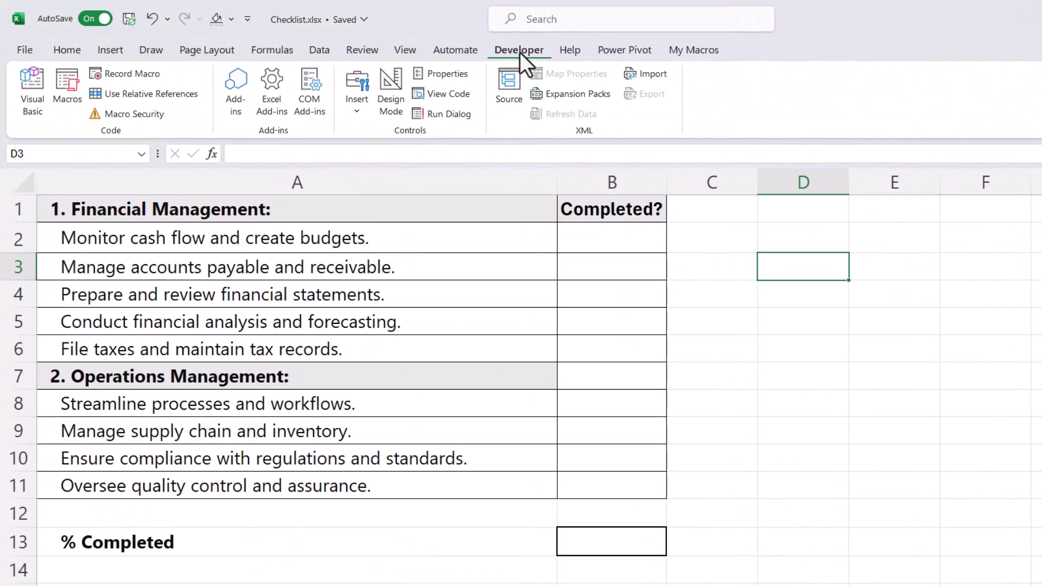
left_click(360, 100)
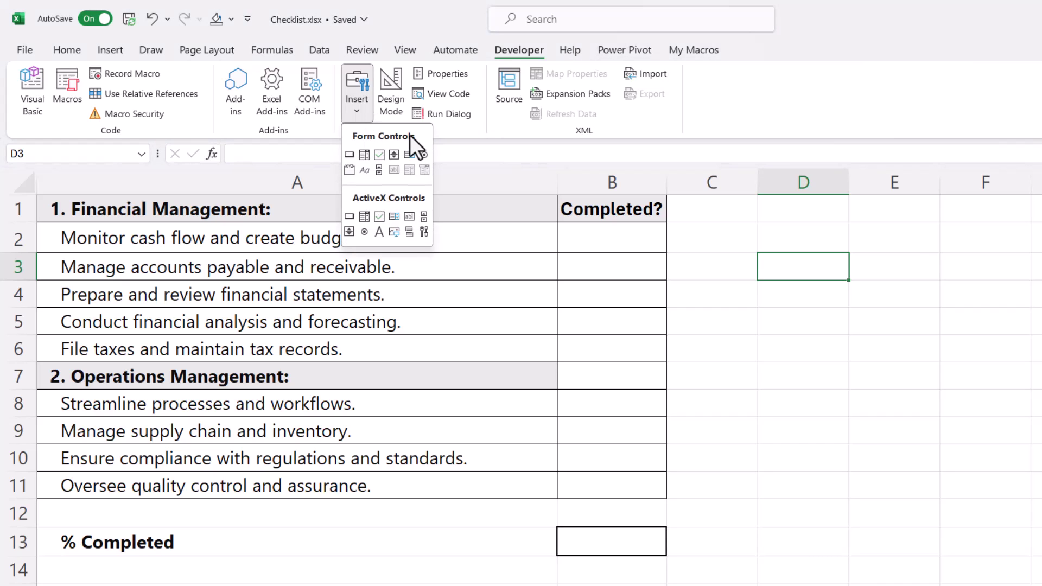
left_click(379, 156)
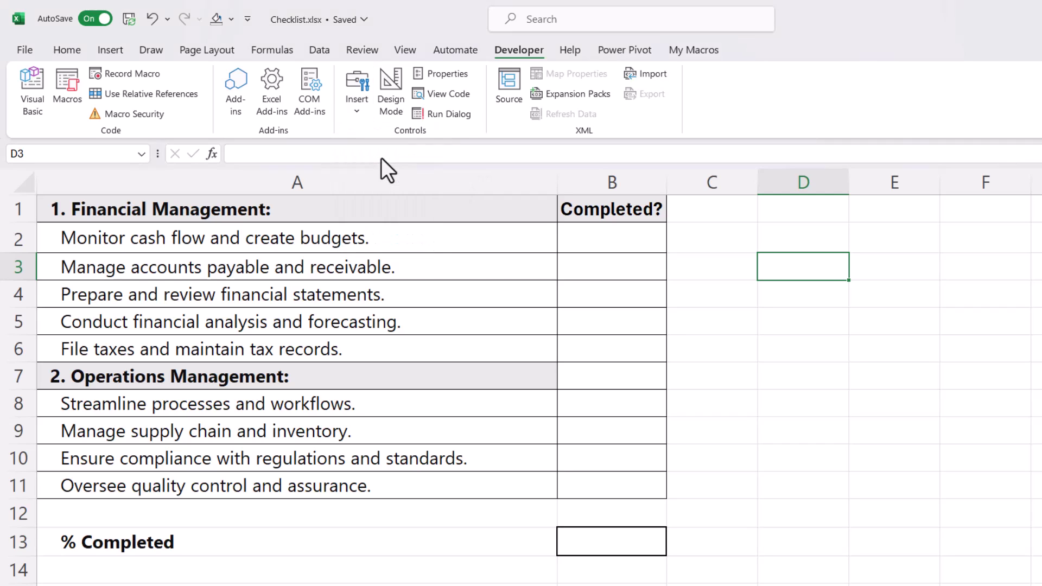
left_click(574, 227)
left_click(605, 244)
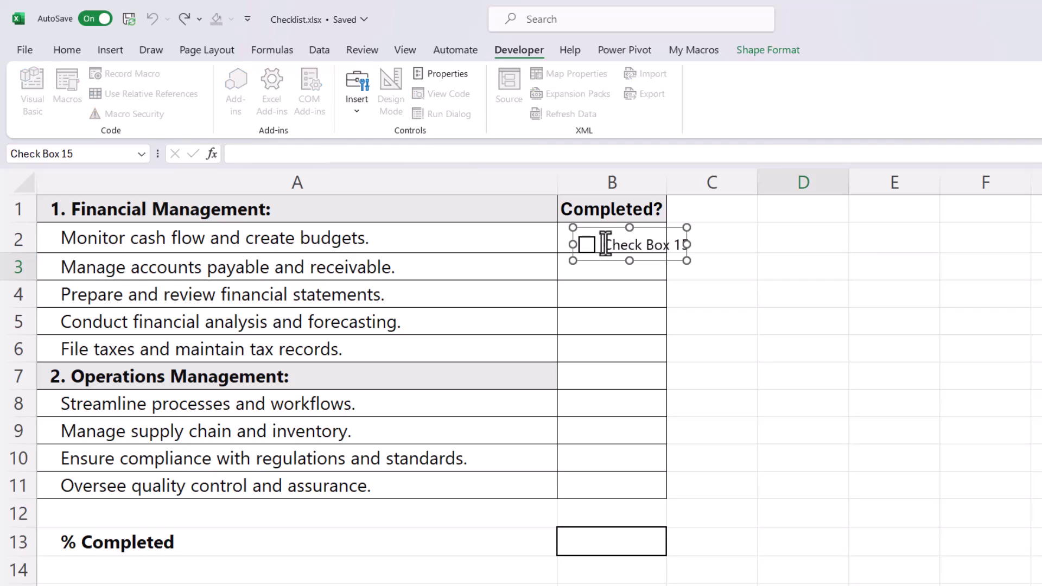
key("Delete")
key("Delete")
key("Delete")
key("Delete")
key("Delete")
key("Delete")
key("Delete")
key("Delete")
key("Delete")
key("Delete")
key("Delete")
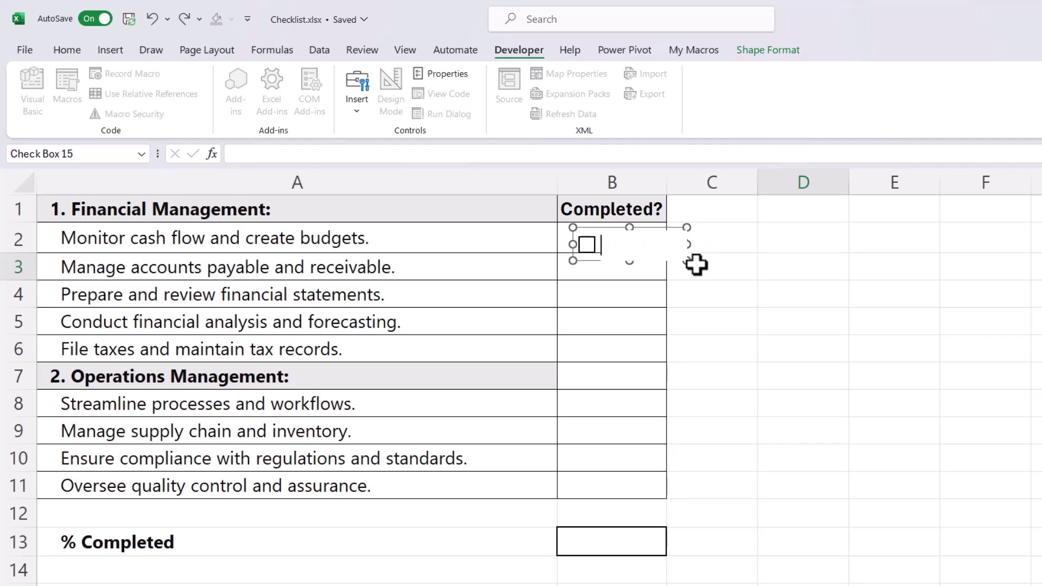
left_click_drag(686, 261, 602, 223)
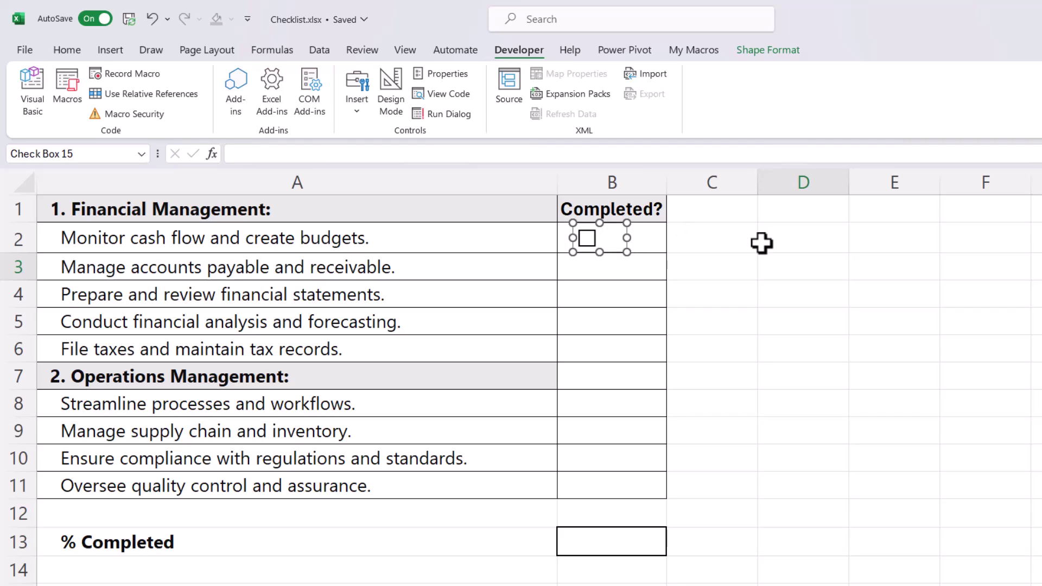
Fill the B2 checkbox down through B11 so rows 2–11 each have an unticked box.
left_click(796, 260)
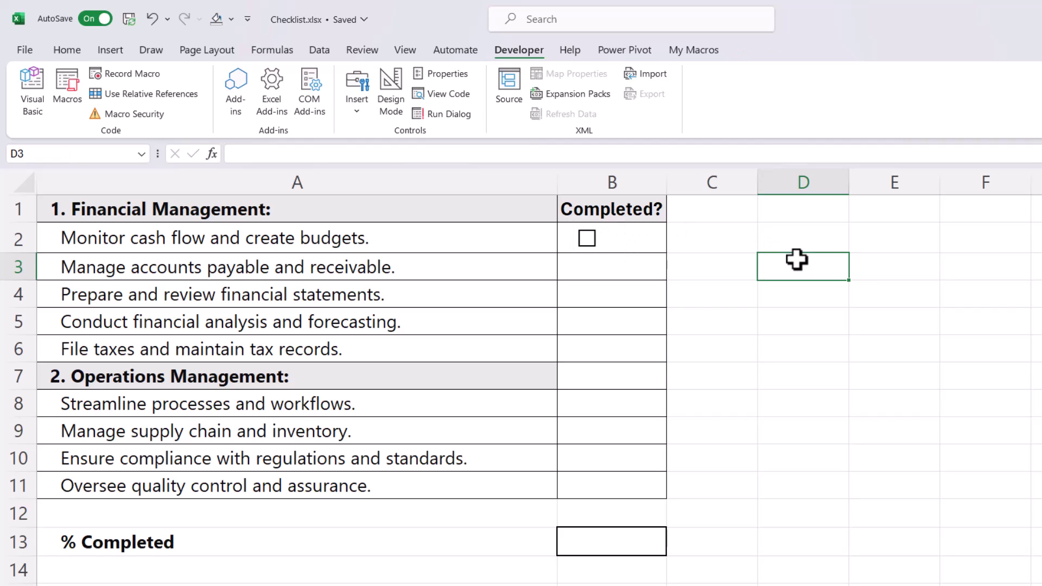
left_click(649, 240)
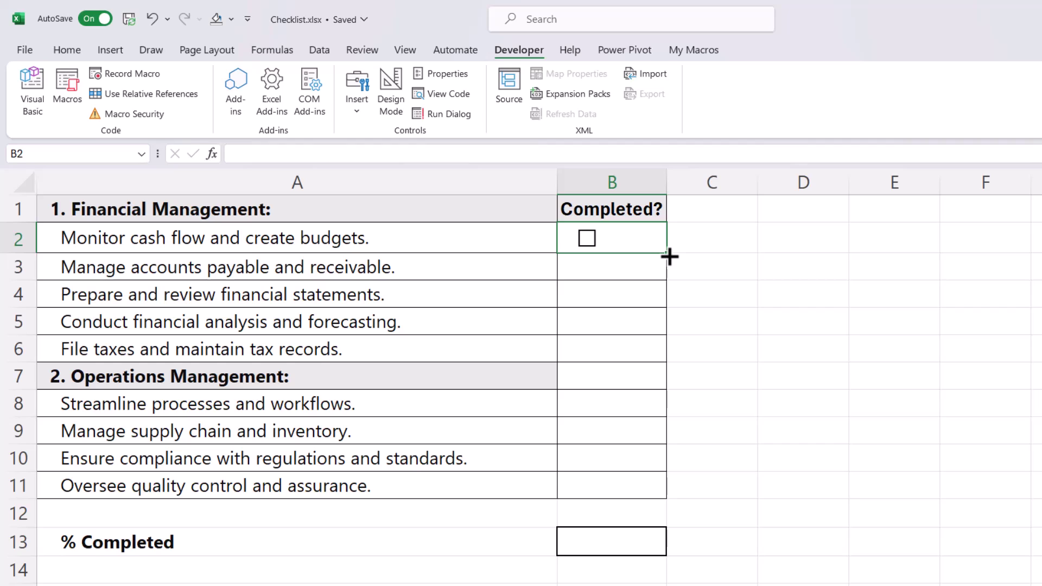
left_click_drag(670, 257, 660, 482)
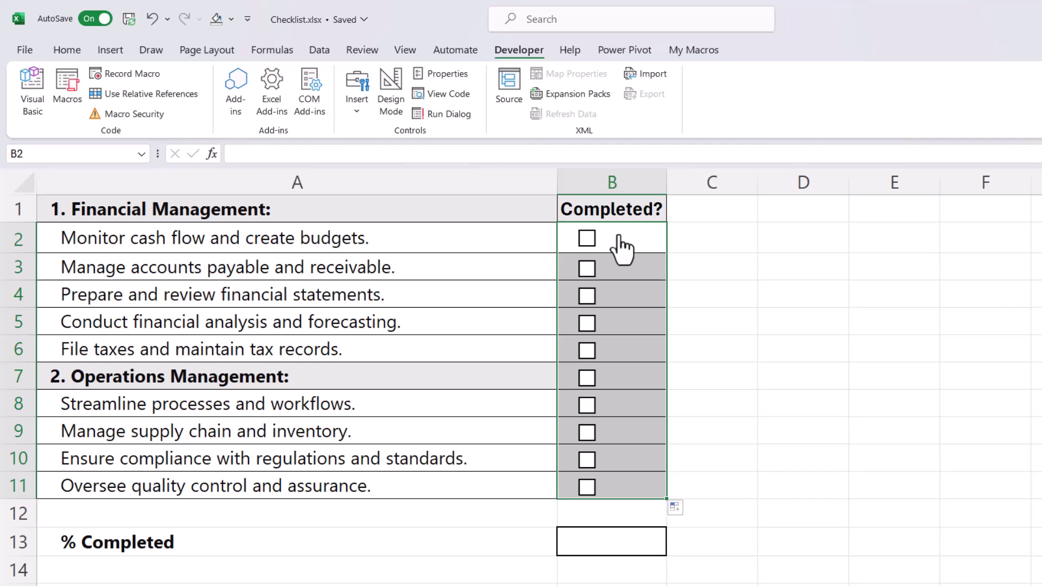
Cut the stray checkbox from the row 7 heading, leaving boxes only on the nine task rows.
right_click(619, 239)
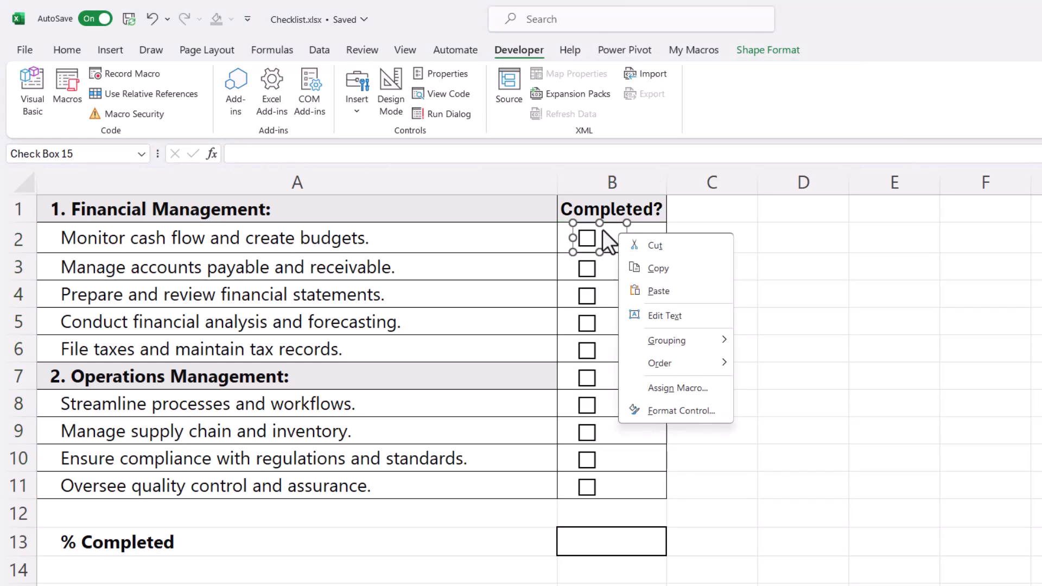
left_click(600, 232)
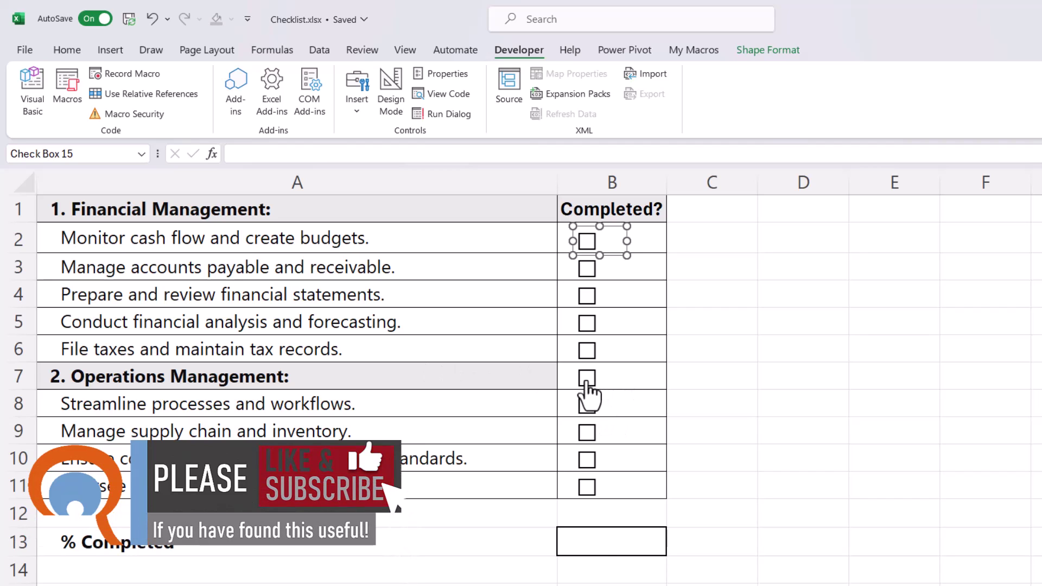
right_click(587, 381)
left_click(623, 392)
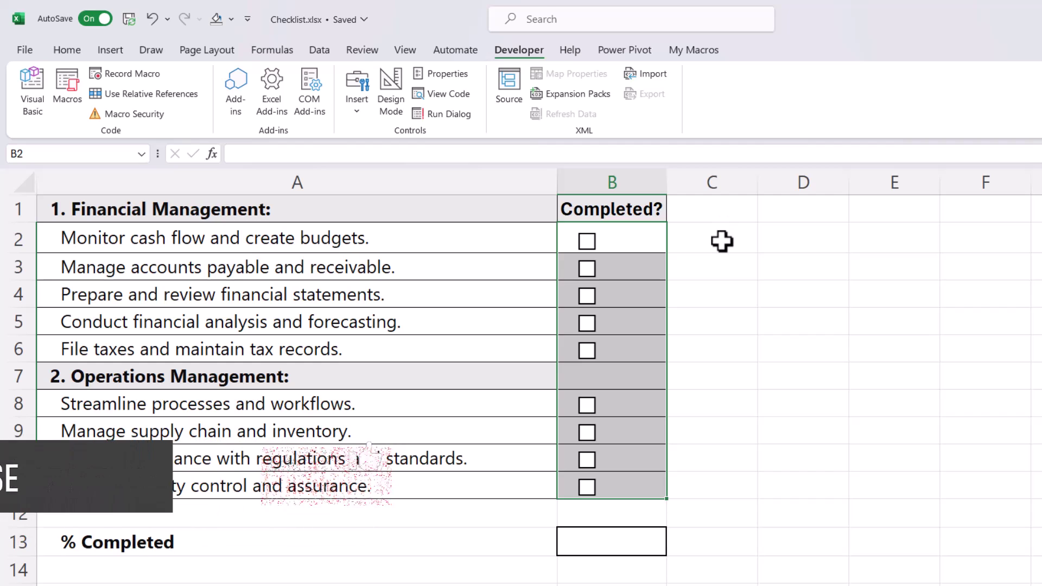
Set the B2 checkbox's cell link to $C$2 in Format Control.
right_click(587, 242)
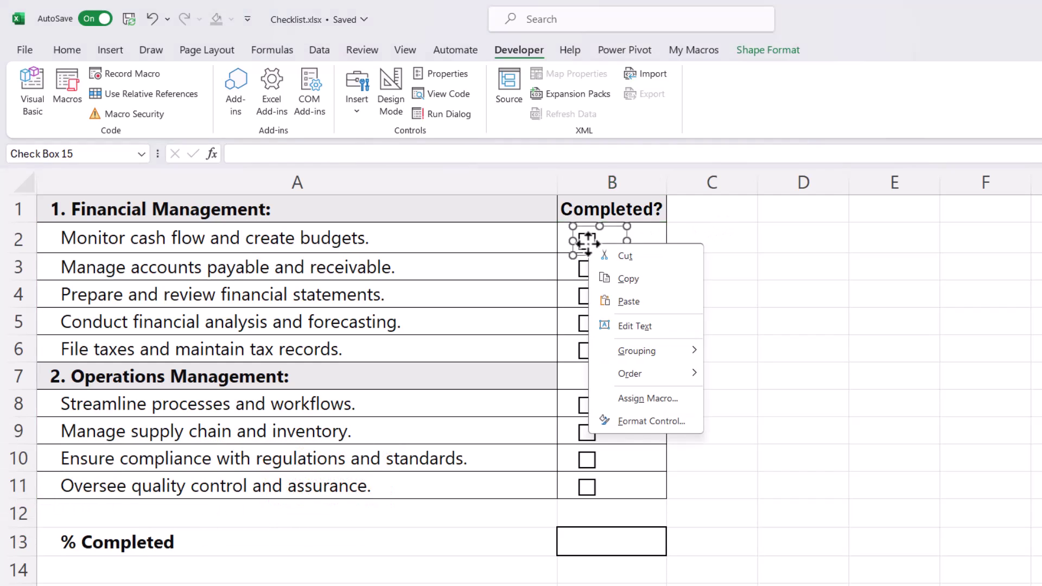
left_click(627, 423)
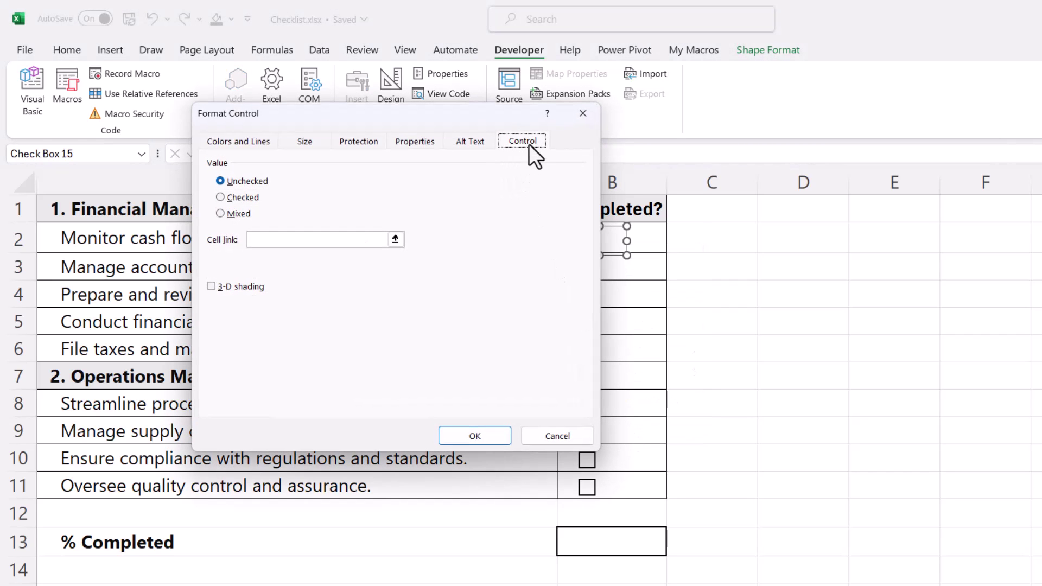
left_click(251, 239)
left_click(704, 235)
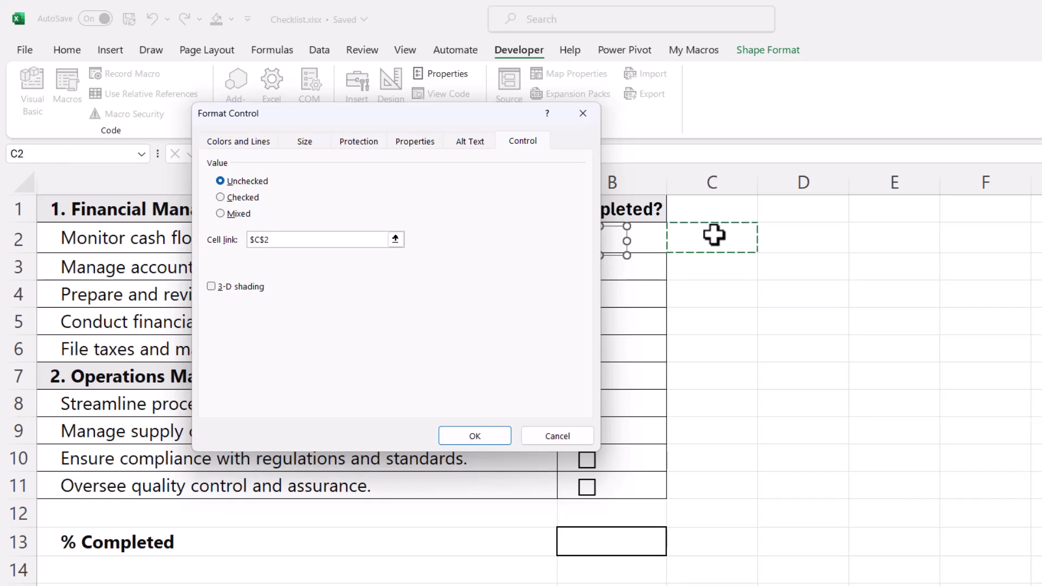
left_click(483, 437)
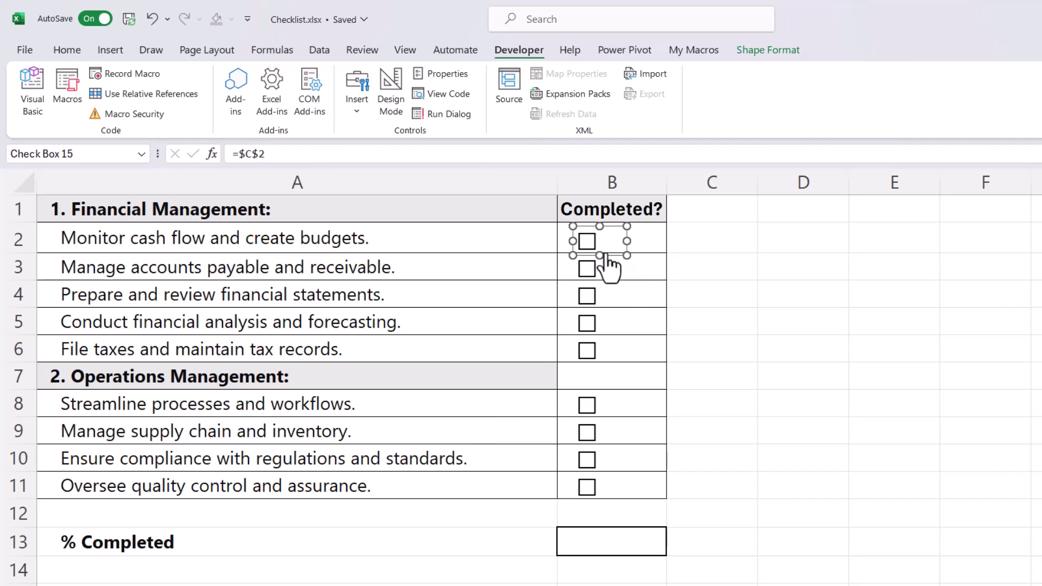
Tick and untick the B2 checkbox to confirm C2 switches between TRUE and FALSE.
left_click(717, 273)
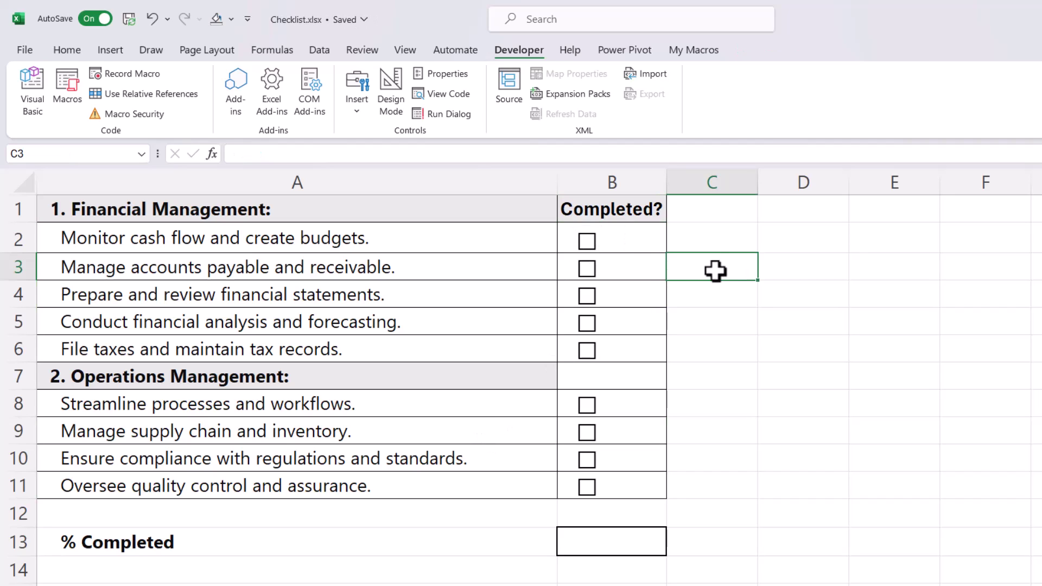
left_click(588, 243)
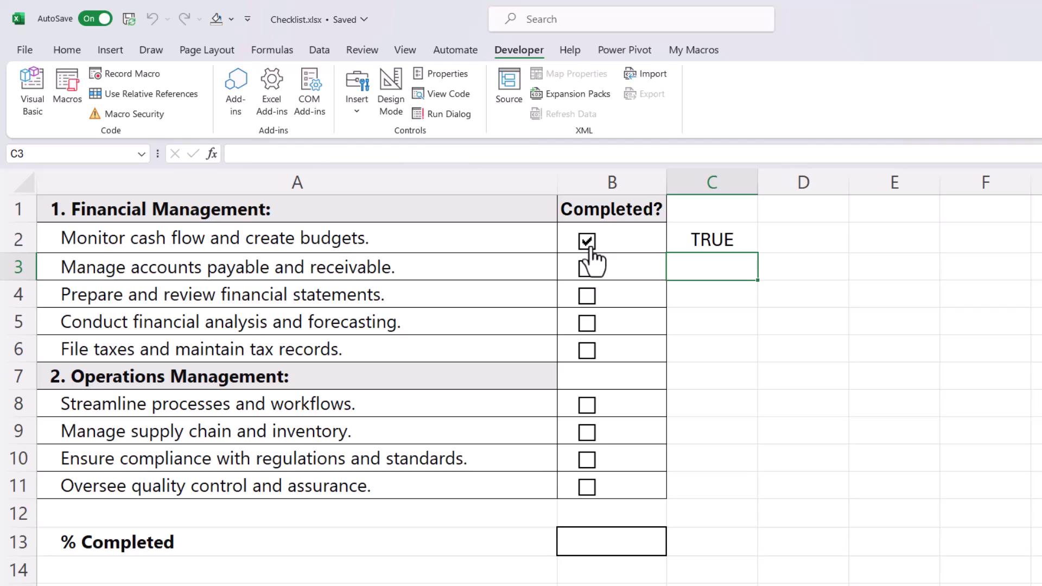
left_click(590, 246)
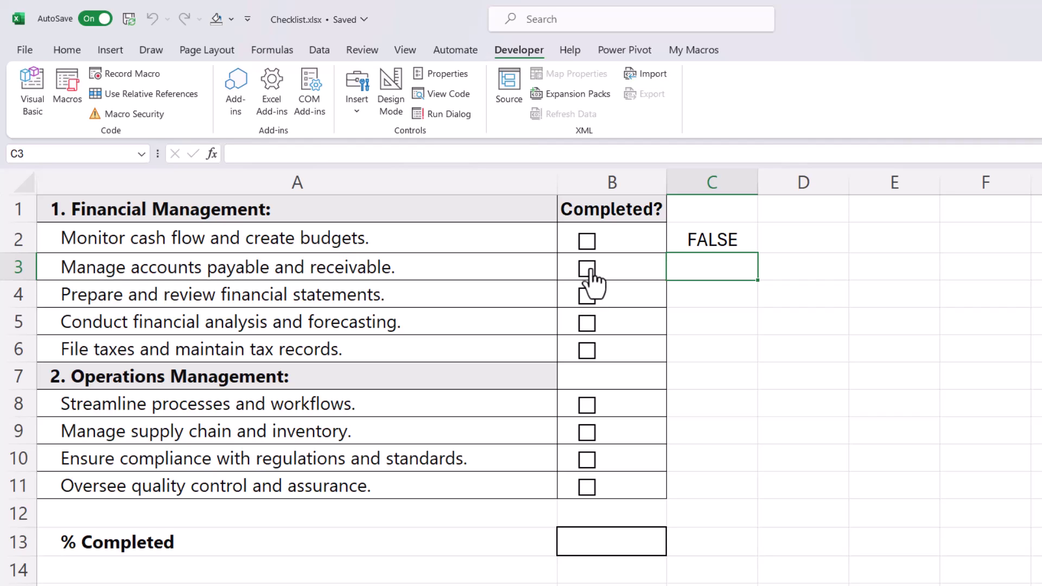
Link the row 3 checkbox to cell $C$3 via Format Control, then move to the next row's checkbox.
right_click(591, 269)
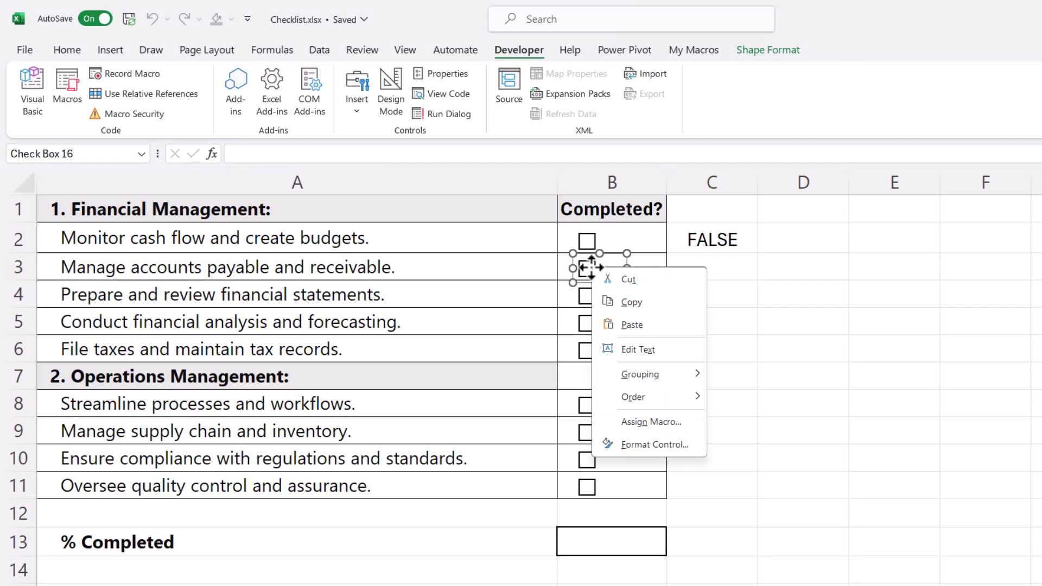
left_click(644, 441)
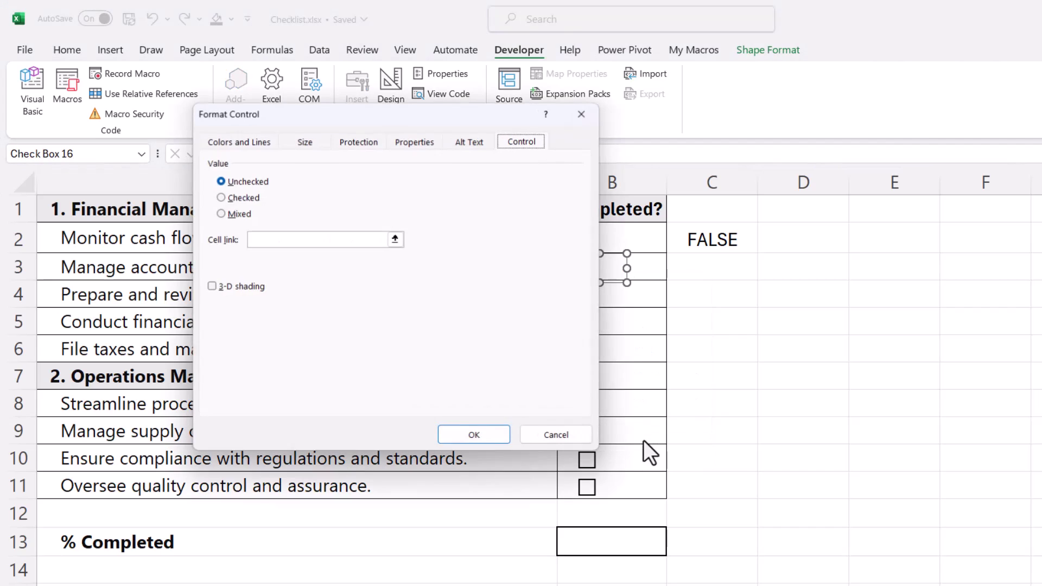
left_click(266, 239)
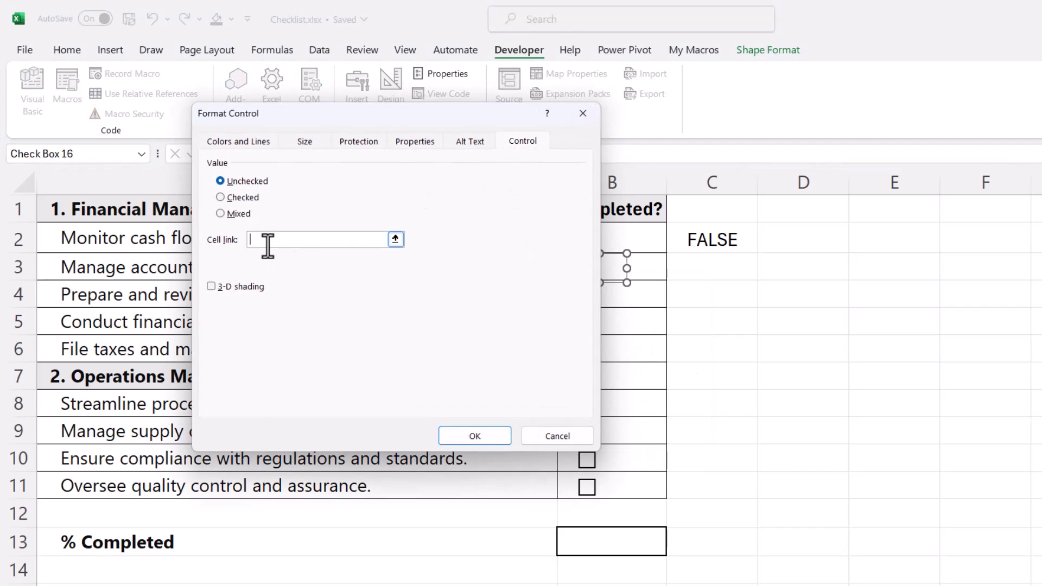
left_click(696, 264)
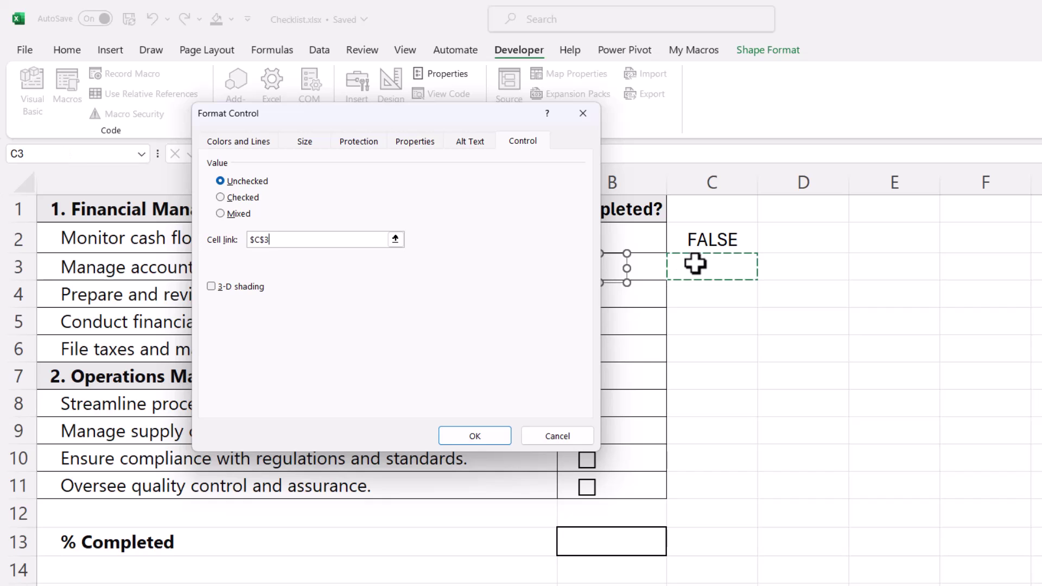
left_click(479, 438)
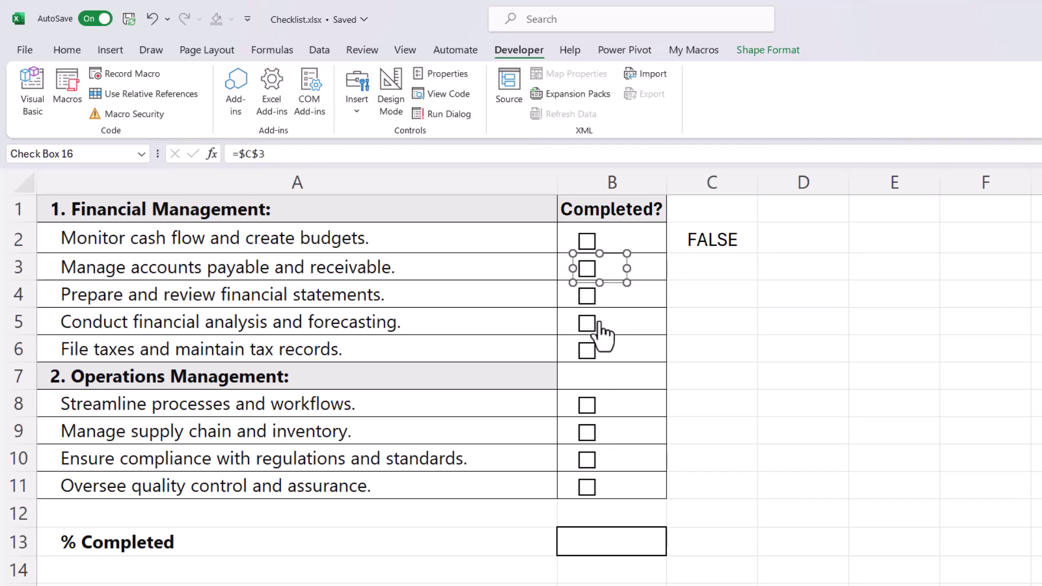
left_click(592, 297, "ctrl")
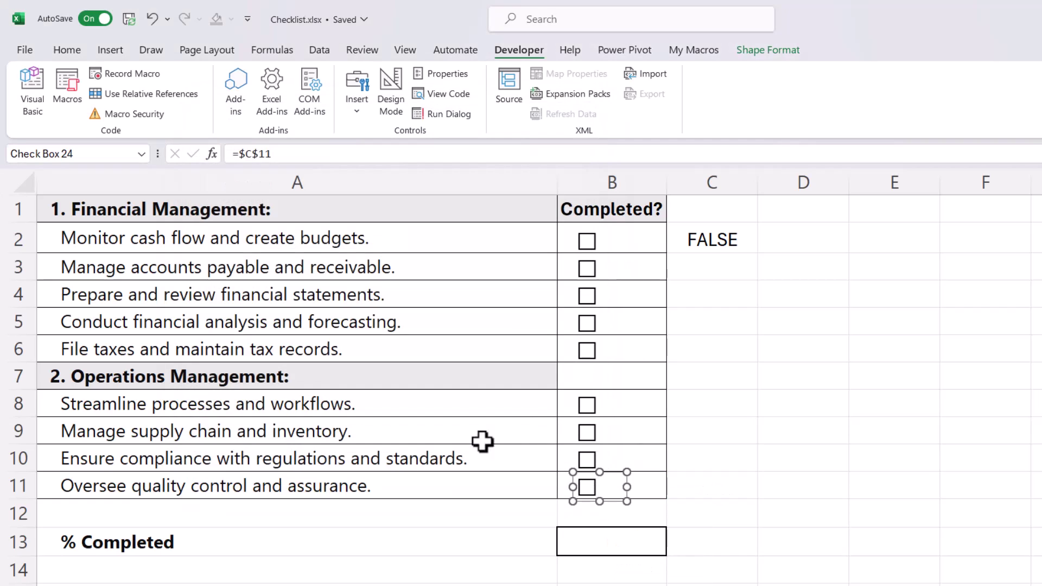
Tick the task checkboxes in rows 3–6 and 8–11 so column C shows TRUE.
left_click(587, 275)
left_click(587, 296)
left_click(587, 323)
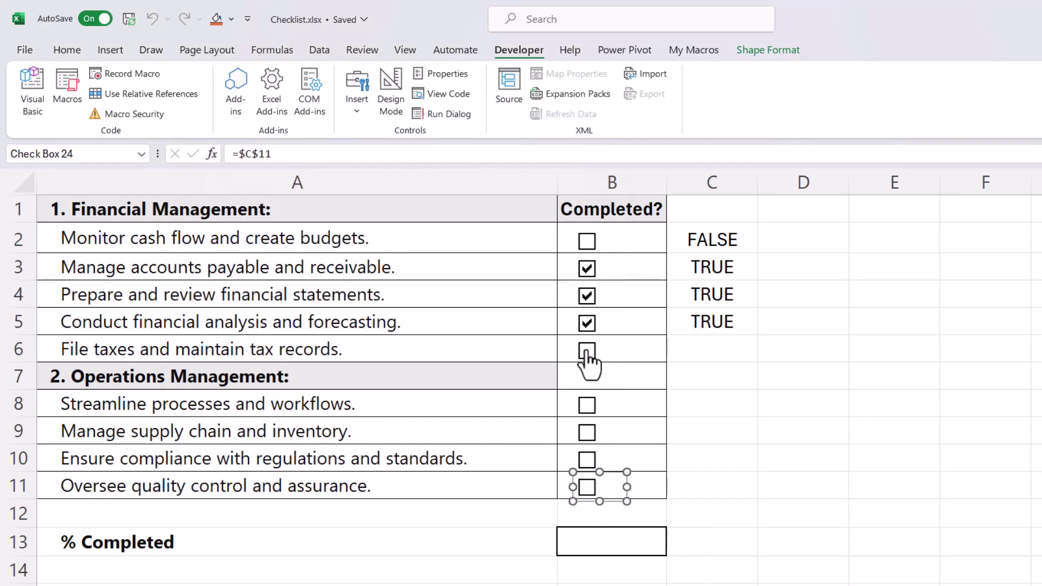
left_click(587, 352)
left_click(588, 406)
left_click(588, 433)
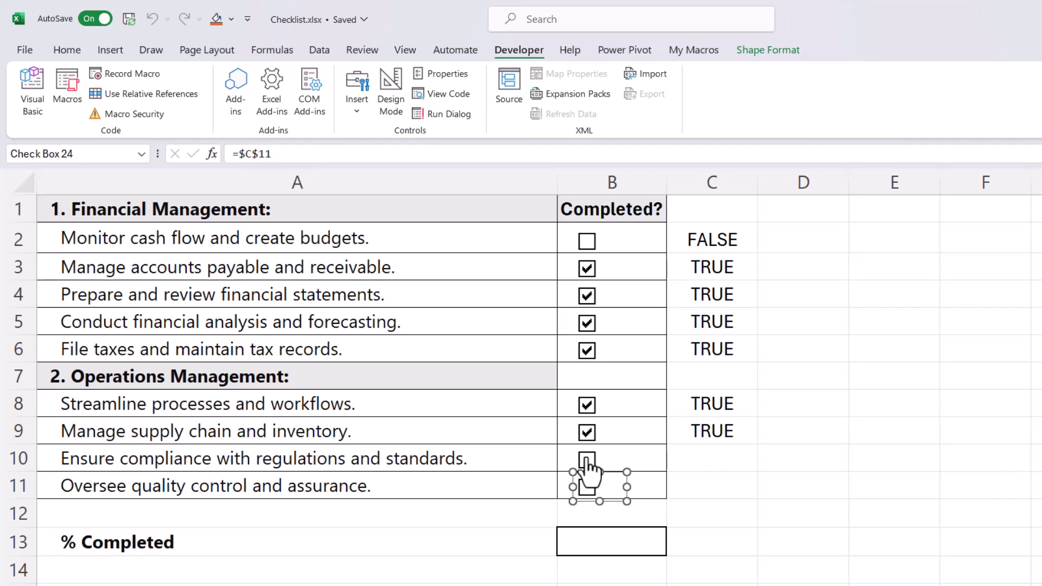
left_click(587, 460)
left_click(858, 485)
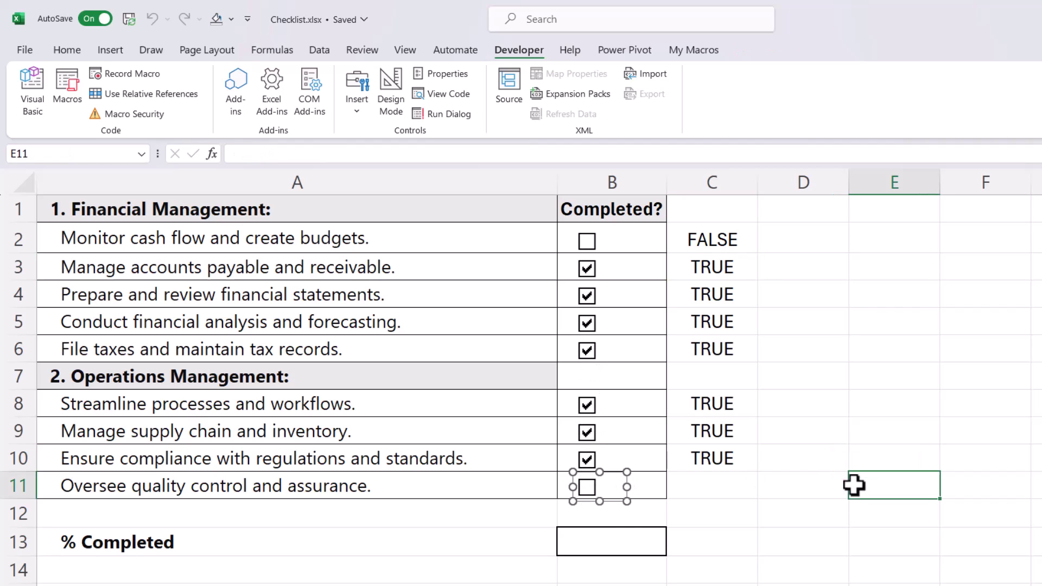
left_click(586, 488)
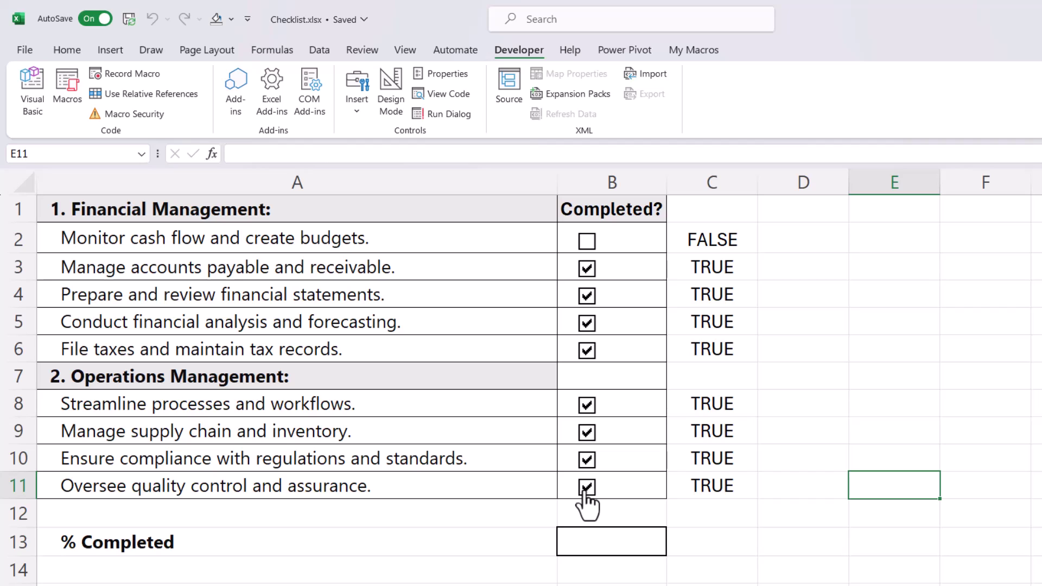
Untick those same checkboxes, leaving FALSE beside every task in column C.
left_click(587, 268)
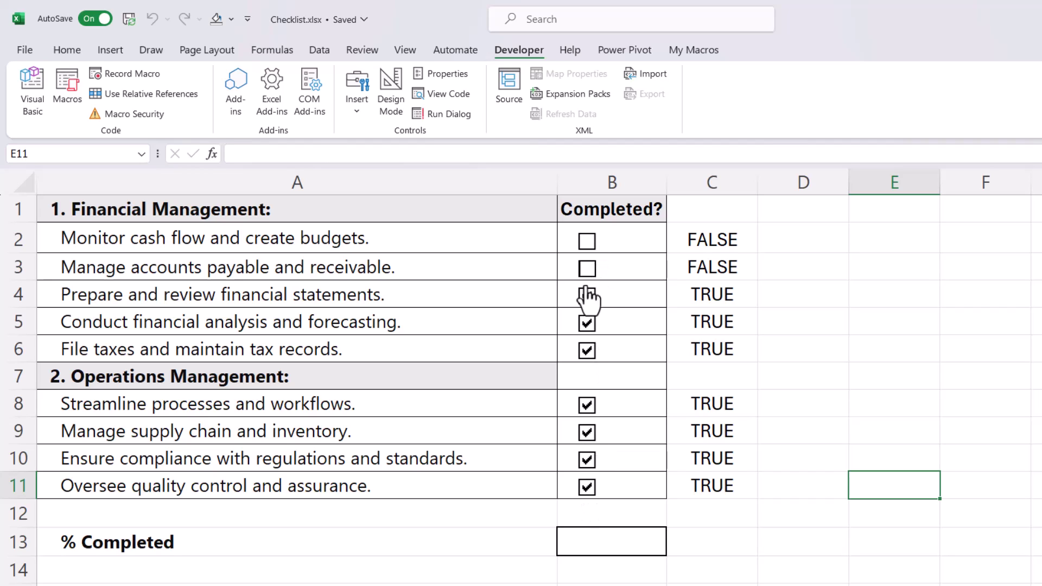
left_click(587, 296)
left_click(587, 323)
left_click(587, 351)
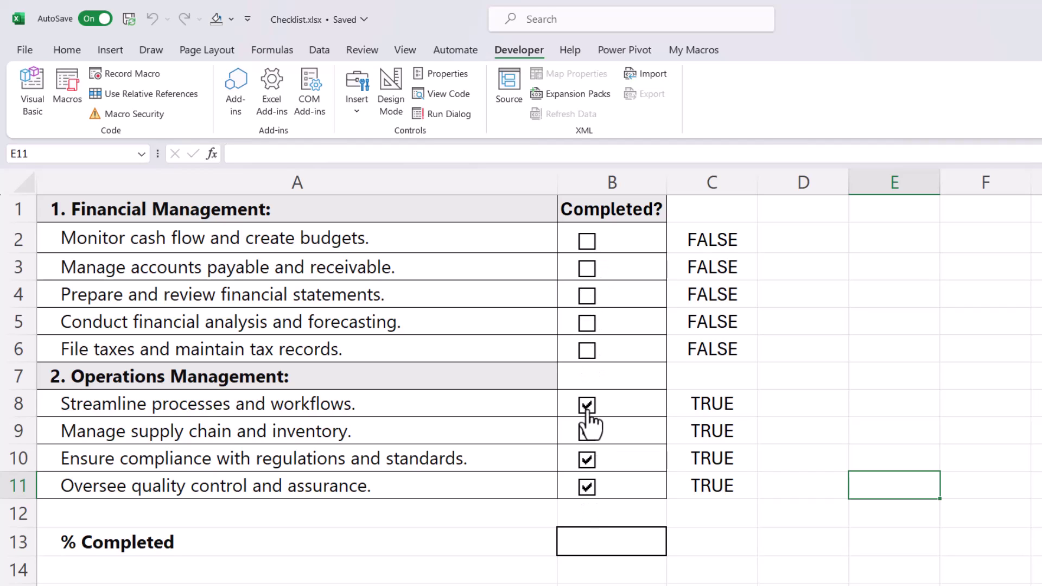
left_click(587, 405)
left_click(587, 432)
left_click(587, 460)
left_click(587, 487)
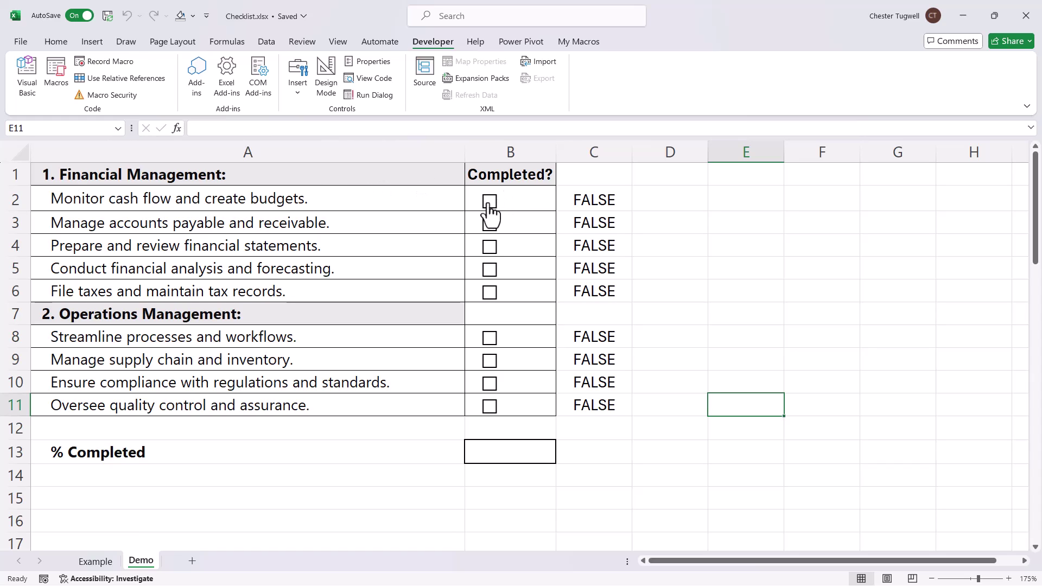
Select A2:B6 and start a new 'Use a formula' conditional formatting rule.
left_click_drag(212, 199, 490, 288)
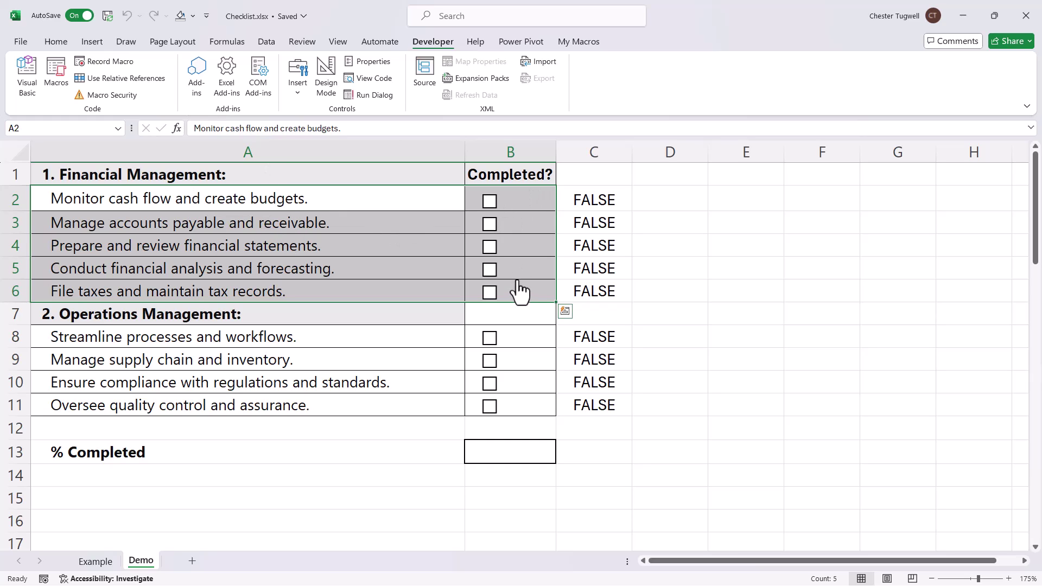
left_click(55, 42)
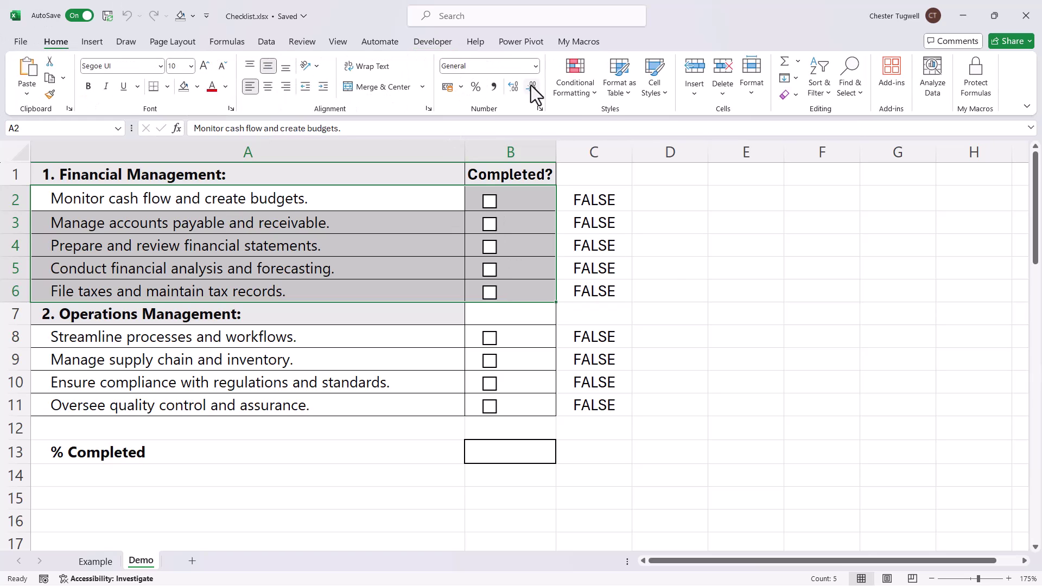
left_click(581, 85)
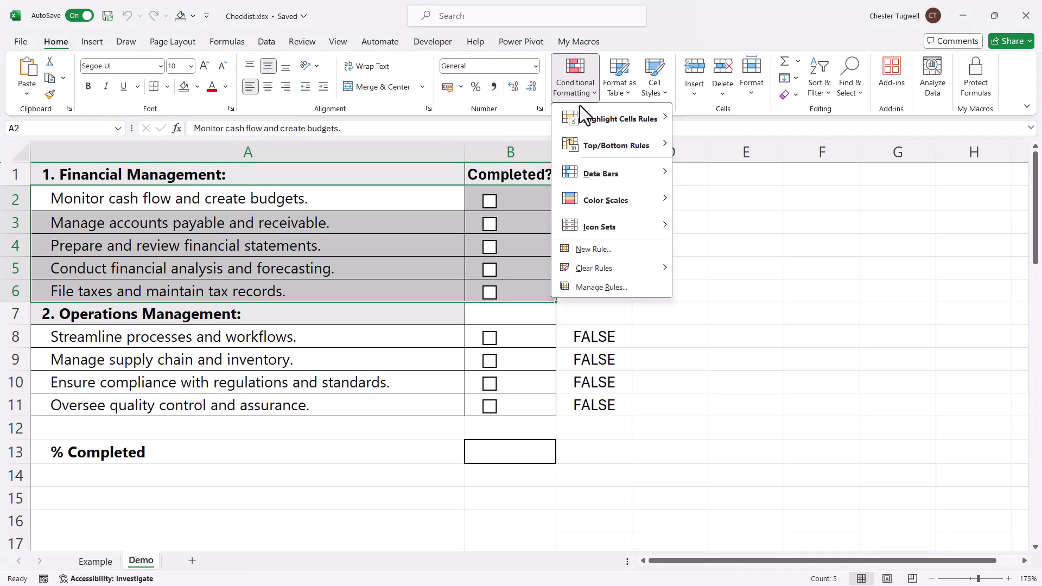
left_click(593, 248)
left_click_drag(418, 134, 813, 131)
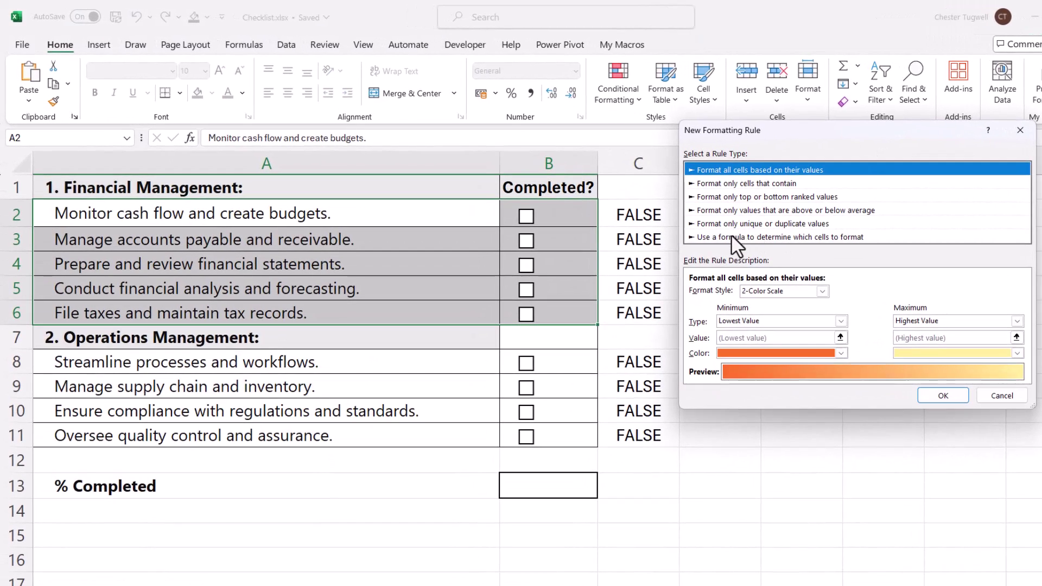
left_click(734, 237)
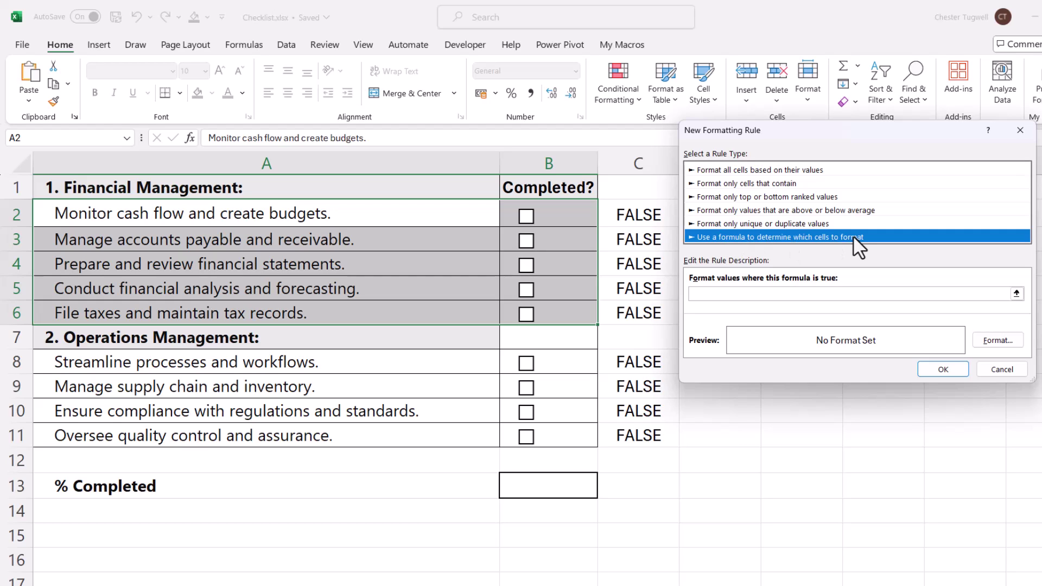
Enter =$C2 as the rule formula by referencing C2 and removing the row anchor.
left_click(703, 294)
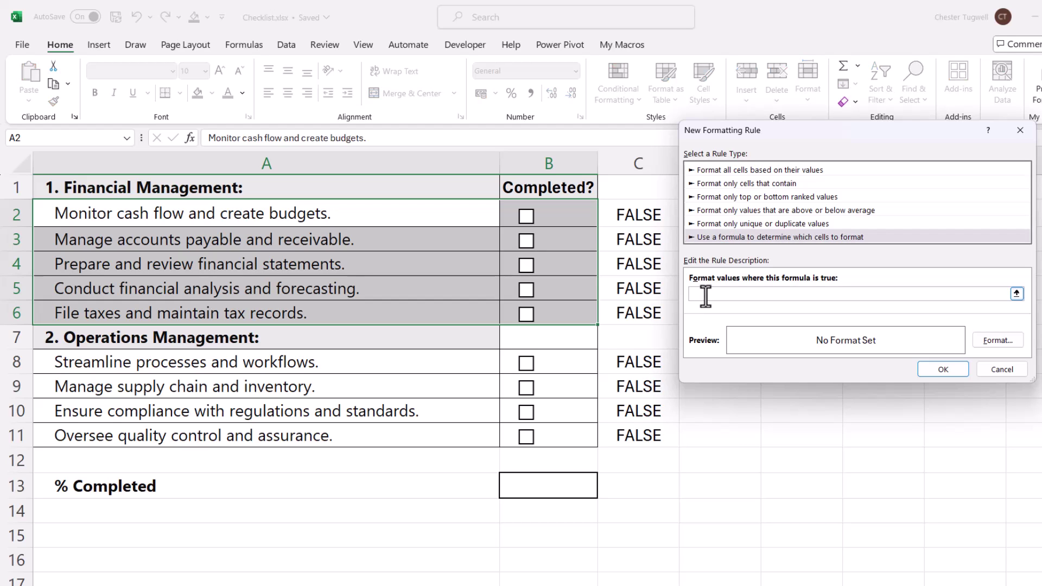
left_click(643, 207)
left_click(708, 294)
key("BackSpace")
Choose the gold fill for the =$C2 rule and confirm both formatting dialogs.
left_click(995, 339)
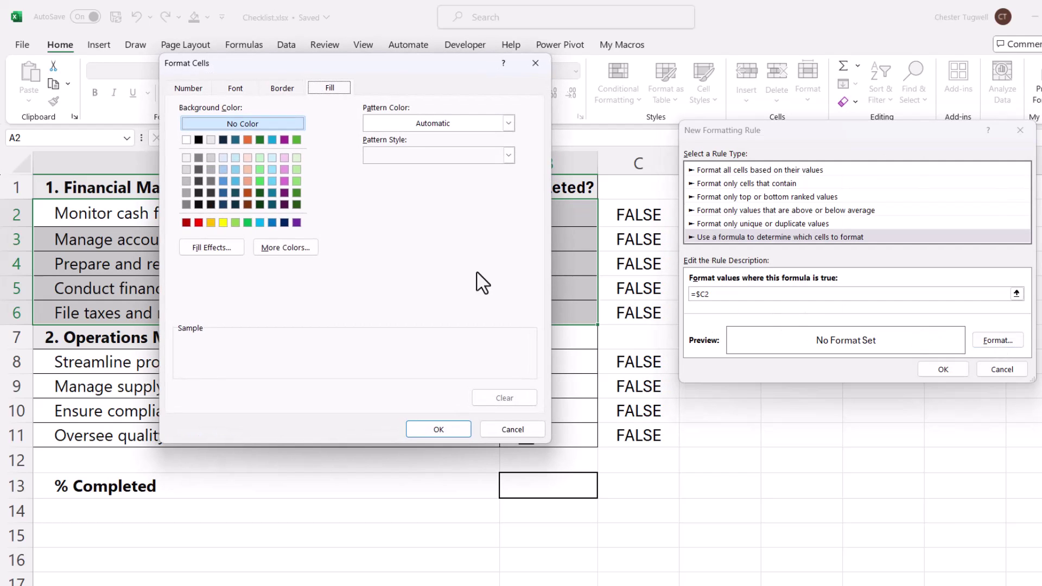
left_click(211, 222)
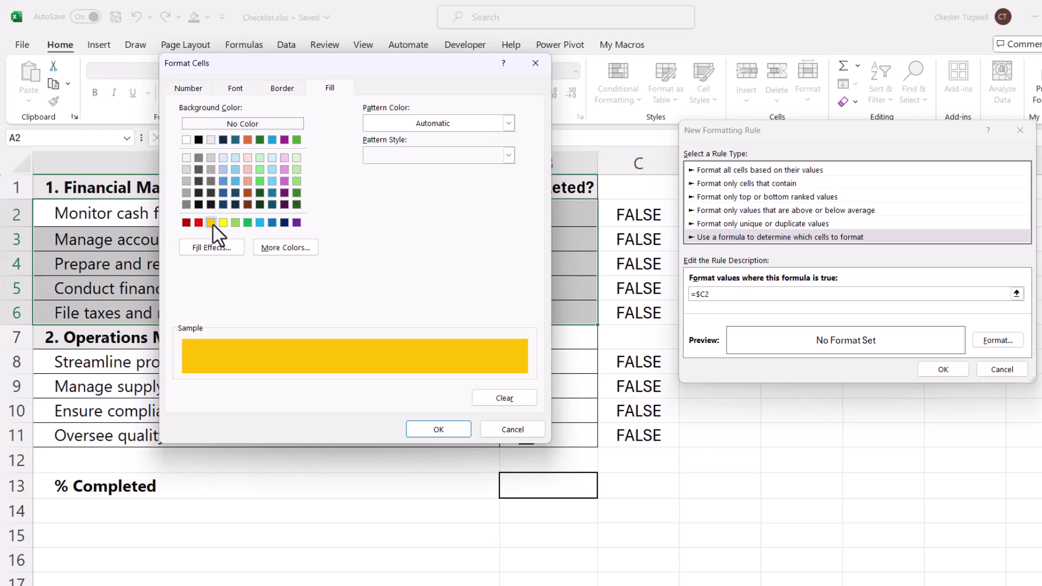
left_click(435, 428)
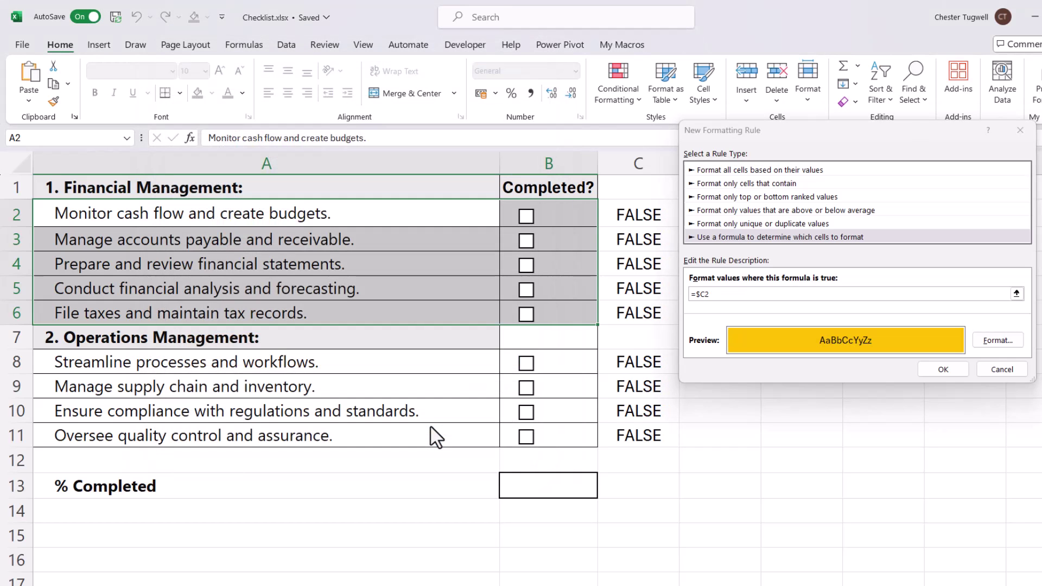
left_click(943, 369)
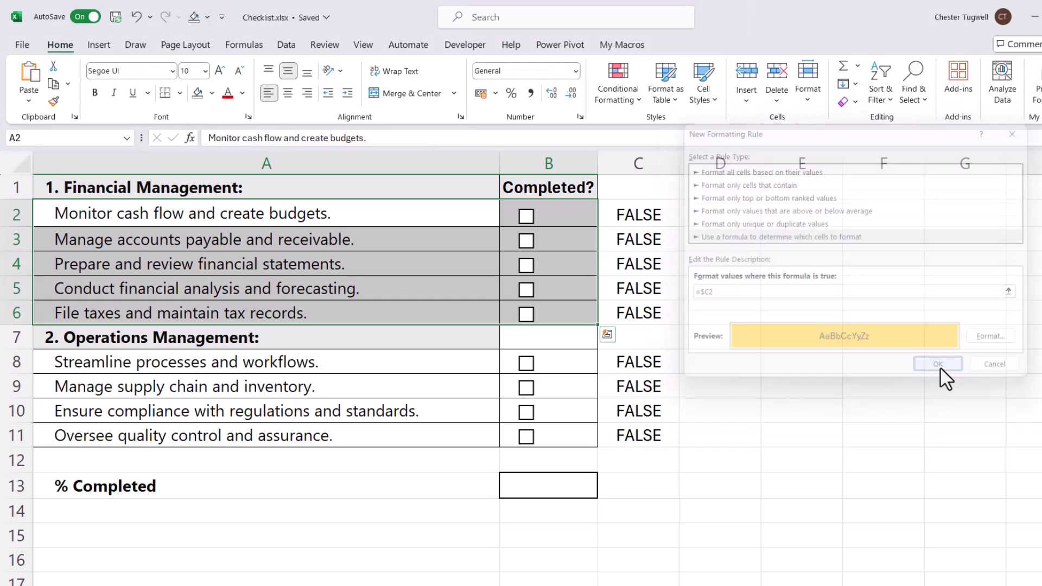
Tick the cash flow (B2) and financial statements (B4) checkboxes, then select cell A2.
left_click(526, 217)
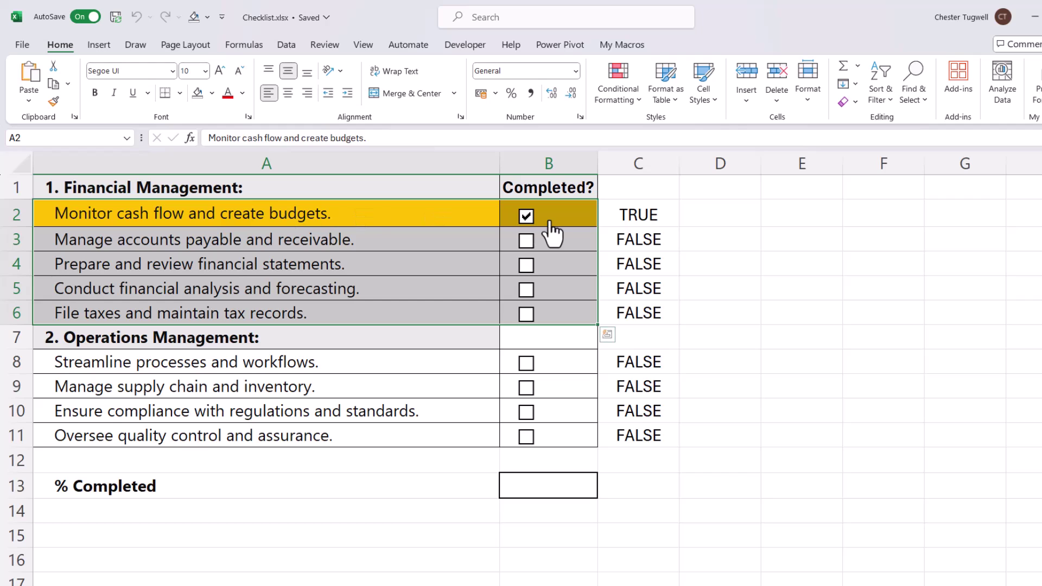
left_click(526, 266)
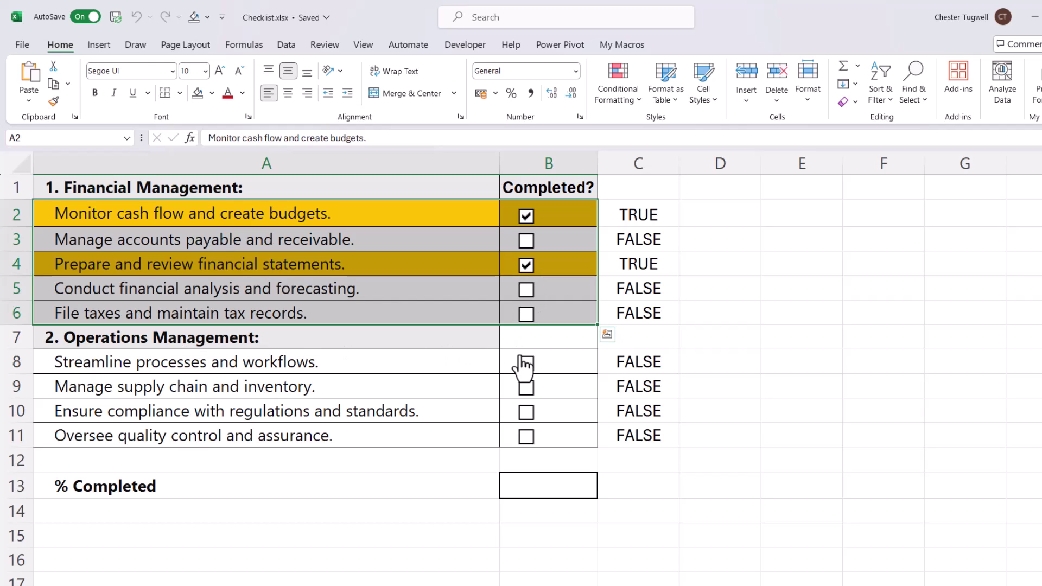
left_click(129, 212)
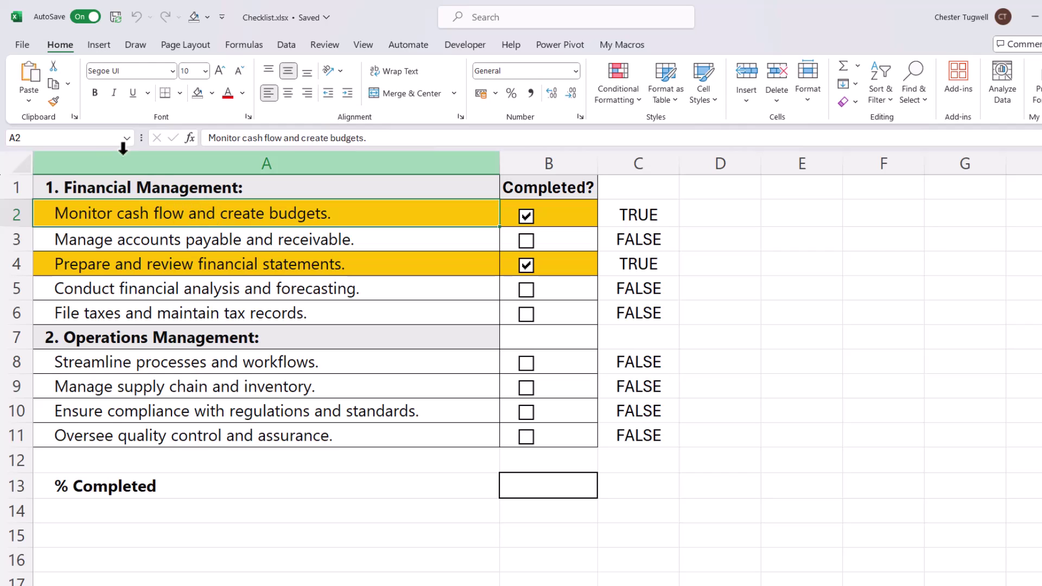
Copy A2's formatting onto A8:B11 with Format Painter.
left_click(53, 102)
left_click(239, 368)
mouse_move(239, 368)
left_mouse_down()
mouse_move(553, 386)
mouse_move(551, 433)
left_mouse_up()
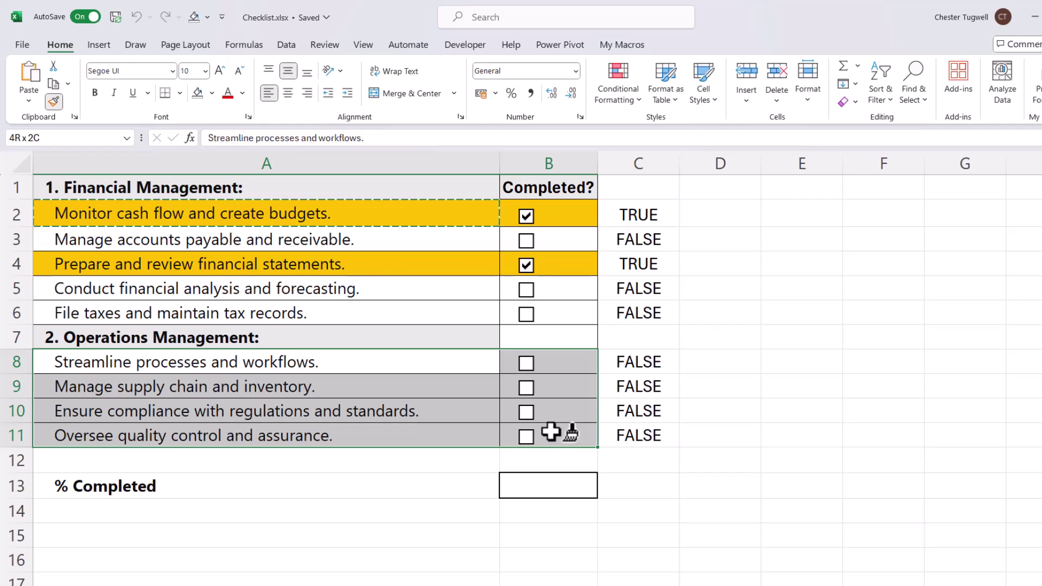
left_click_drag(551, 432, 552, 439)
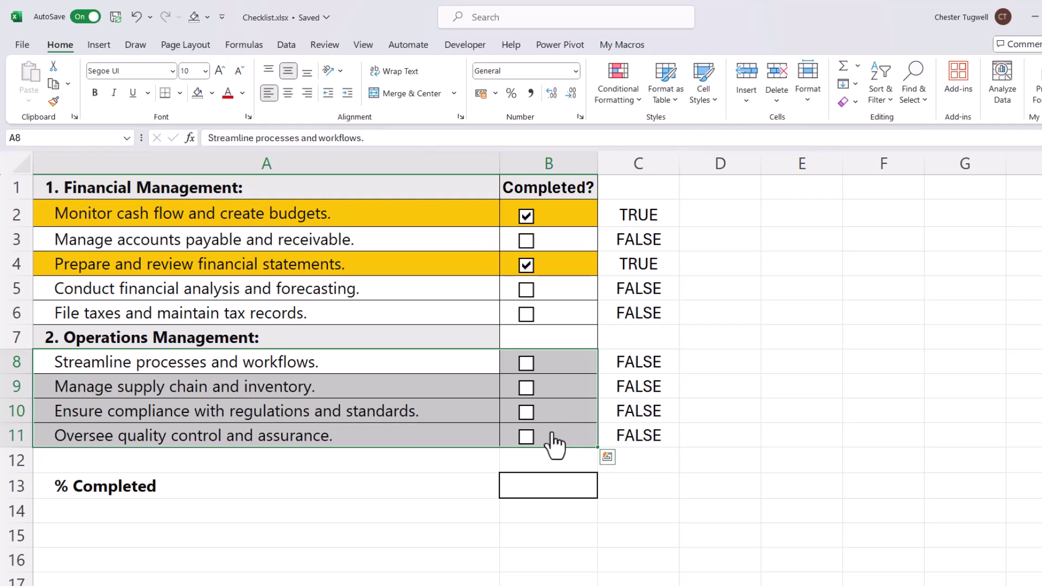
Tick the streamlining task in row 8, undoing an accidental compliance tick in row 10.
left_click(526, 365)
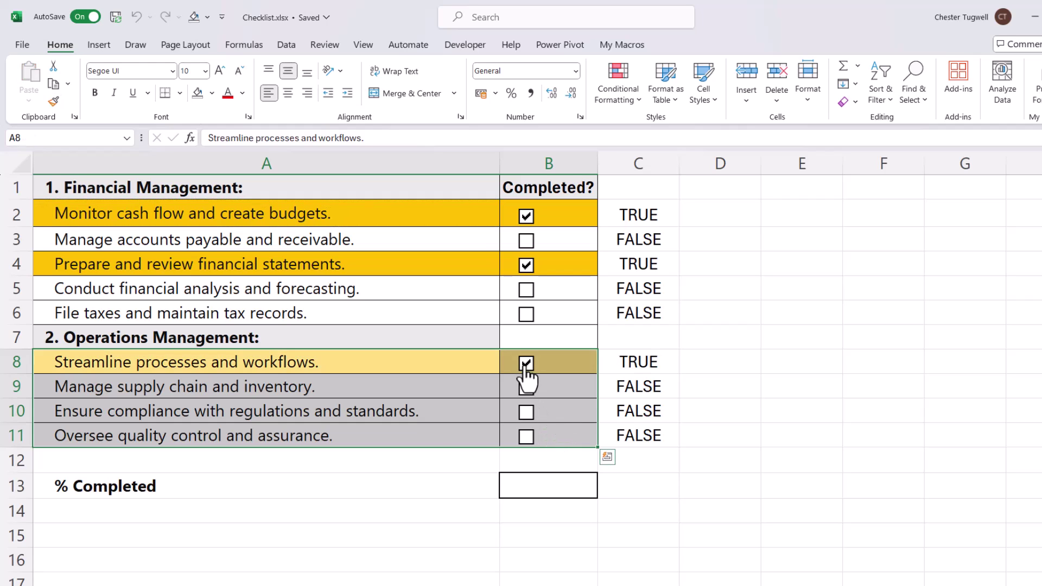
left_click(529, 413)
key("ctrl+z")
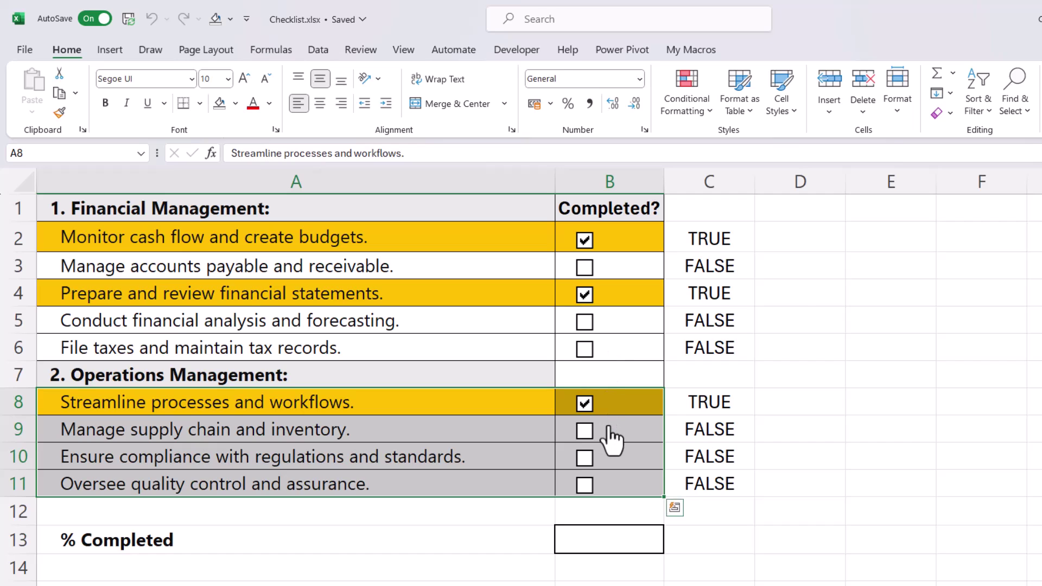
Enter =SUM(C2:C6,C8:C11) in B13.
left_click(622, 542)
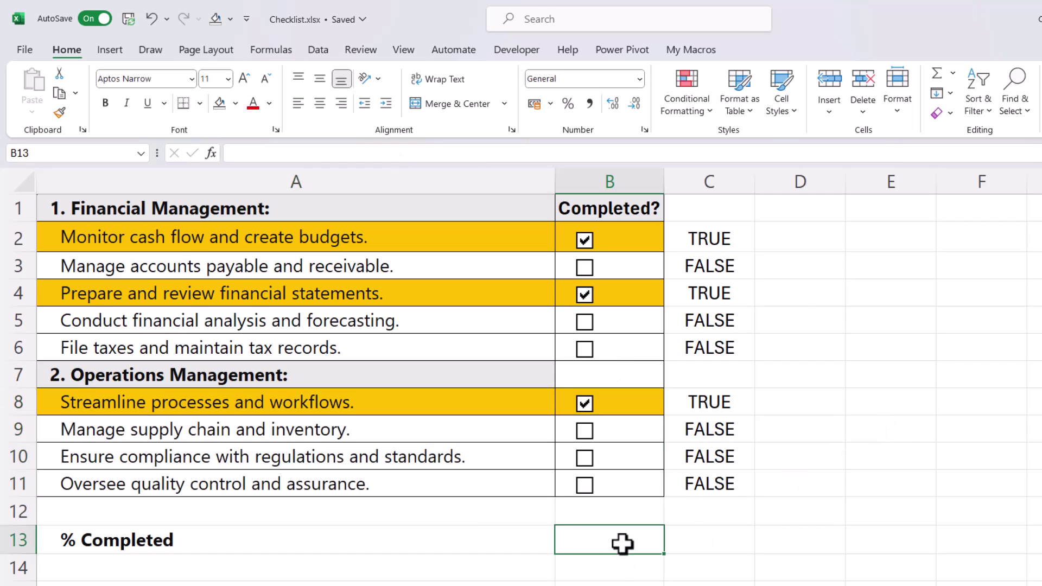
type("=sum(")
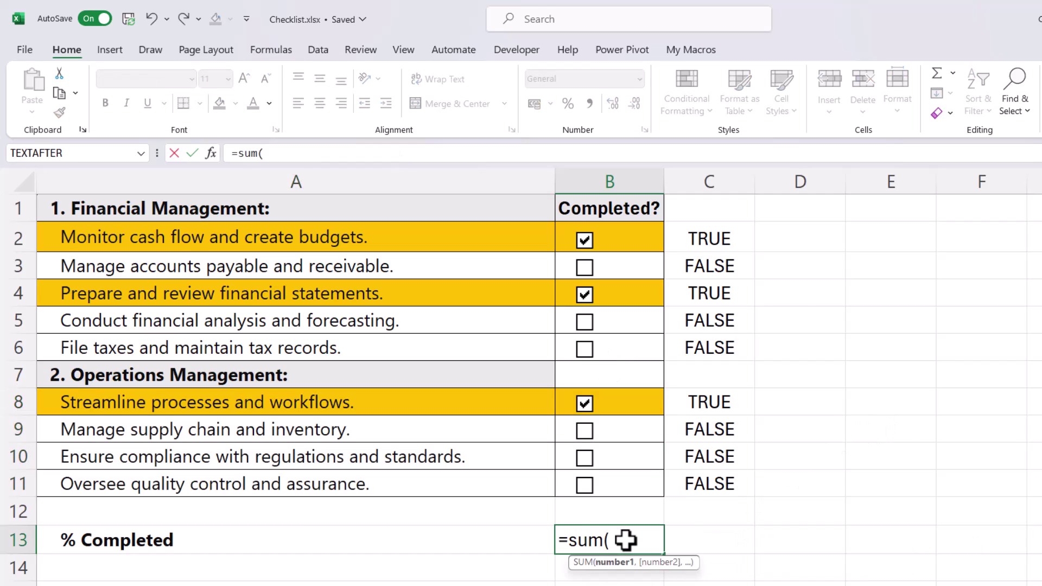
left_click_drag(698, 240, 686, 349)
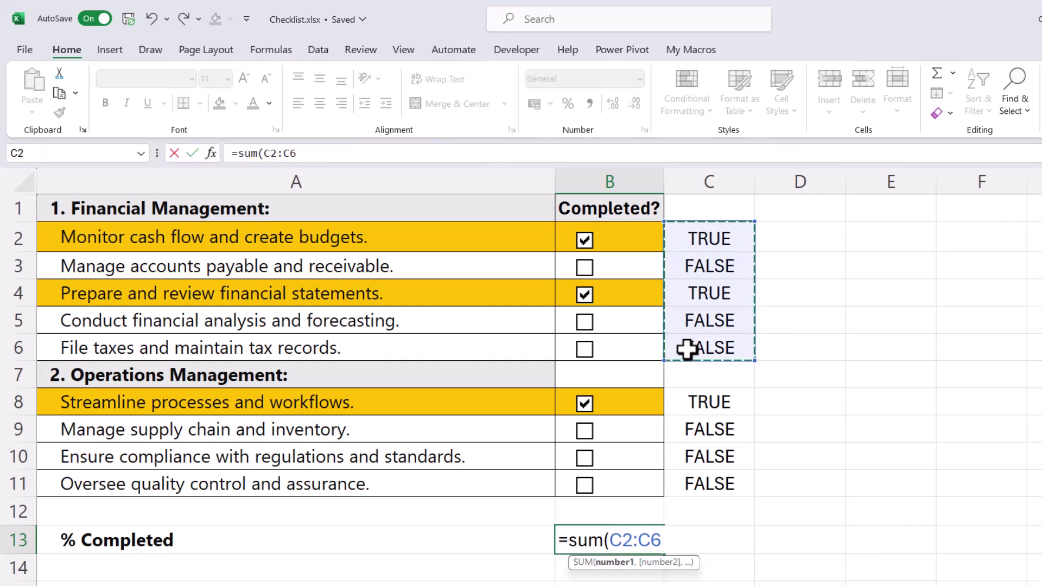
type(",")
left_click_drag(721, 404, 715, 472)
type(")")
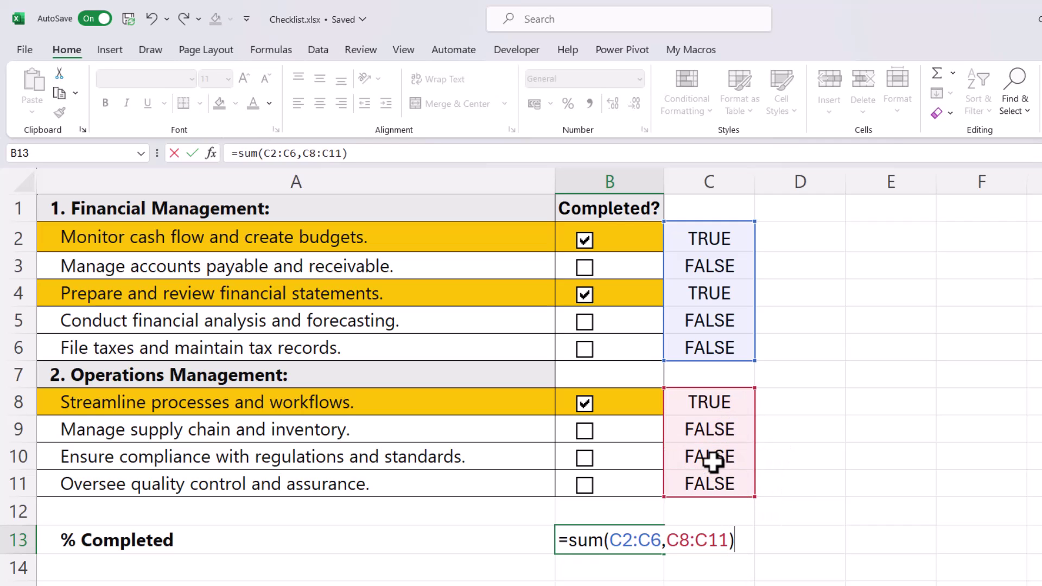
key("Return")
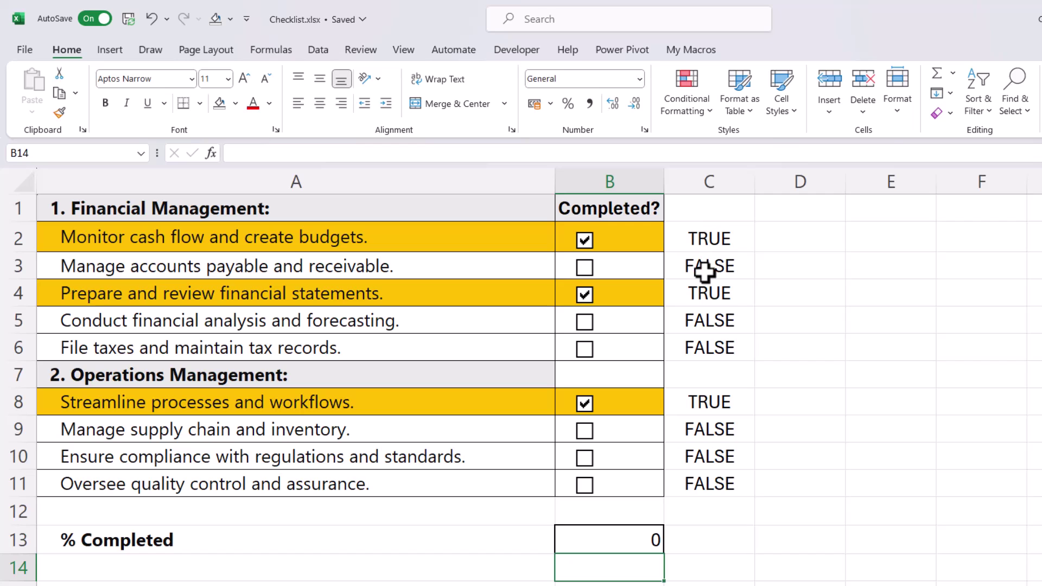
Correct B13 to =SUM(--C2:C6,--C8:C11) and tick the row 10 compliance task.
double_click(650, 539)
left_click(610, 540)
type("--")
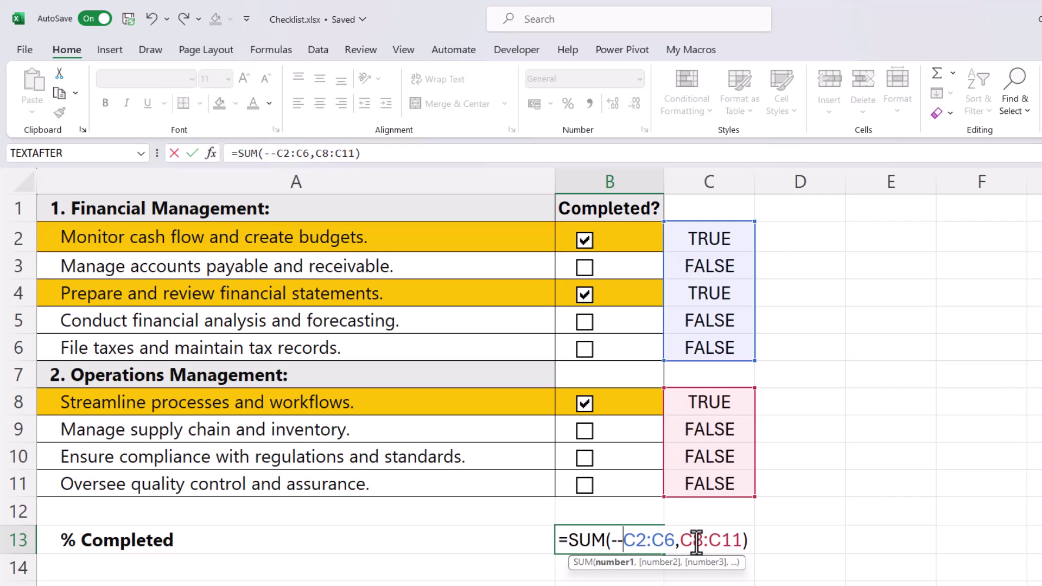
left_click(680, 540)
type("--")
key("Return")
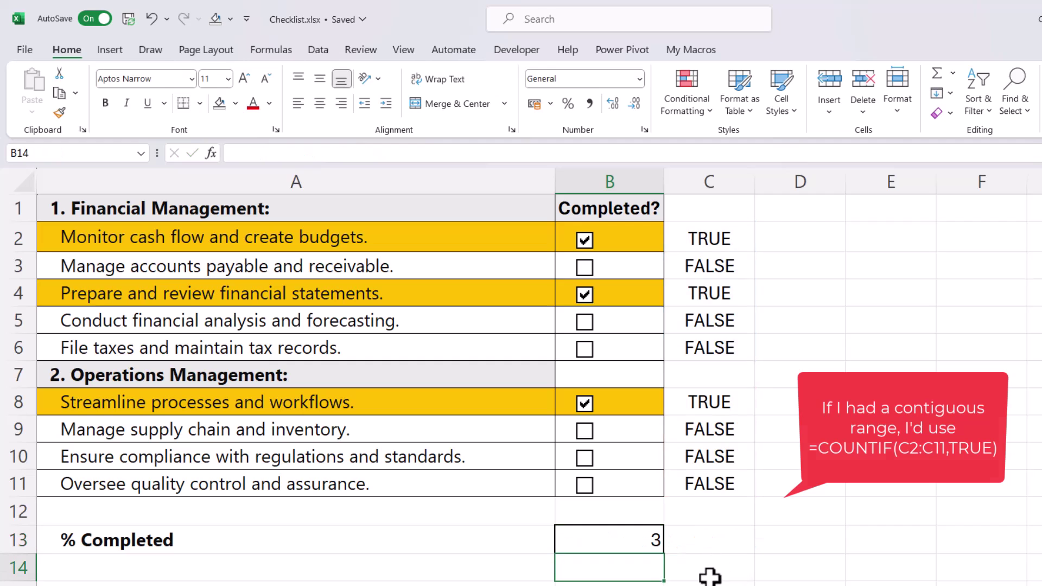
left_click(586, 459)
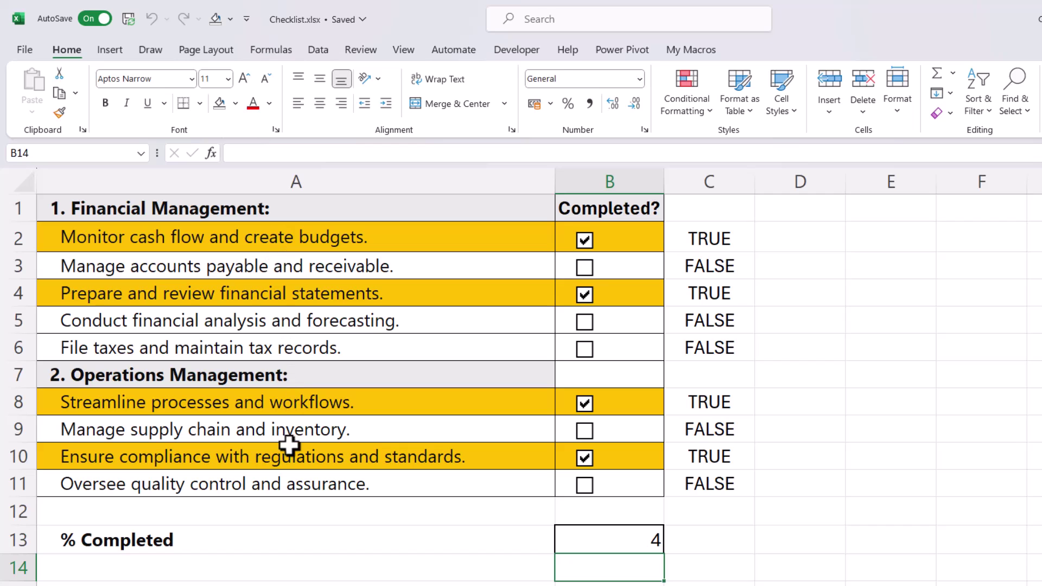
Append /COUNTA(A2:A6,A8:A11) to B13's formula so it shows 0.444444.
double_click(655, 543)
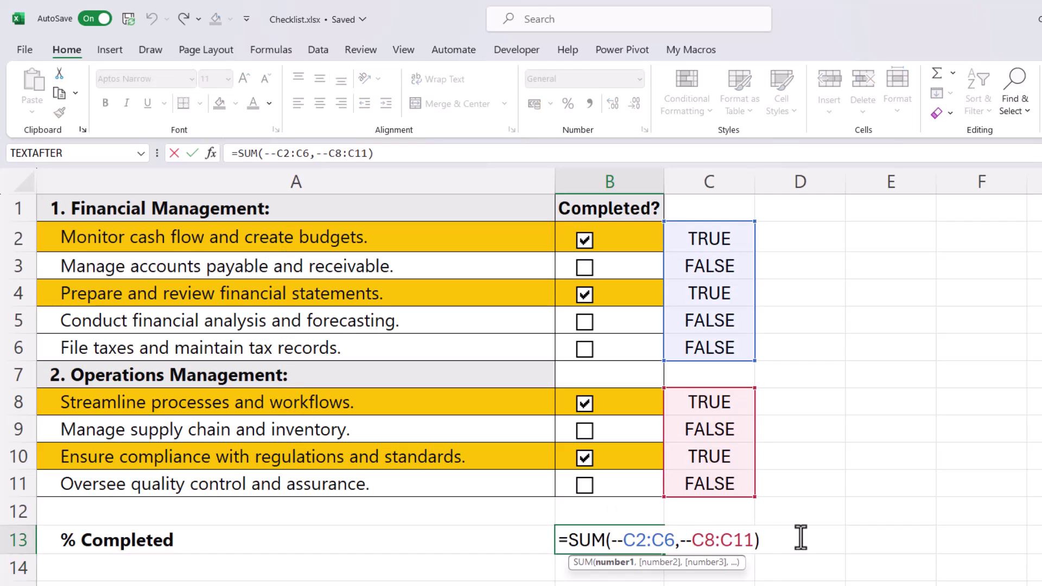
key("End")
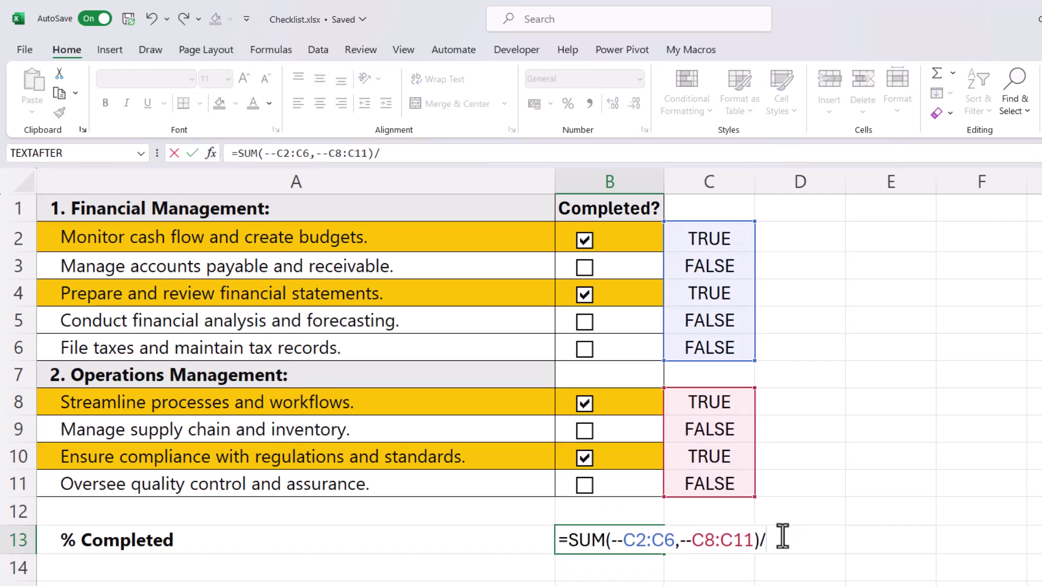
type("/CO")
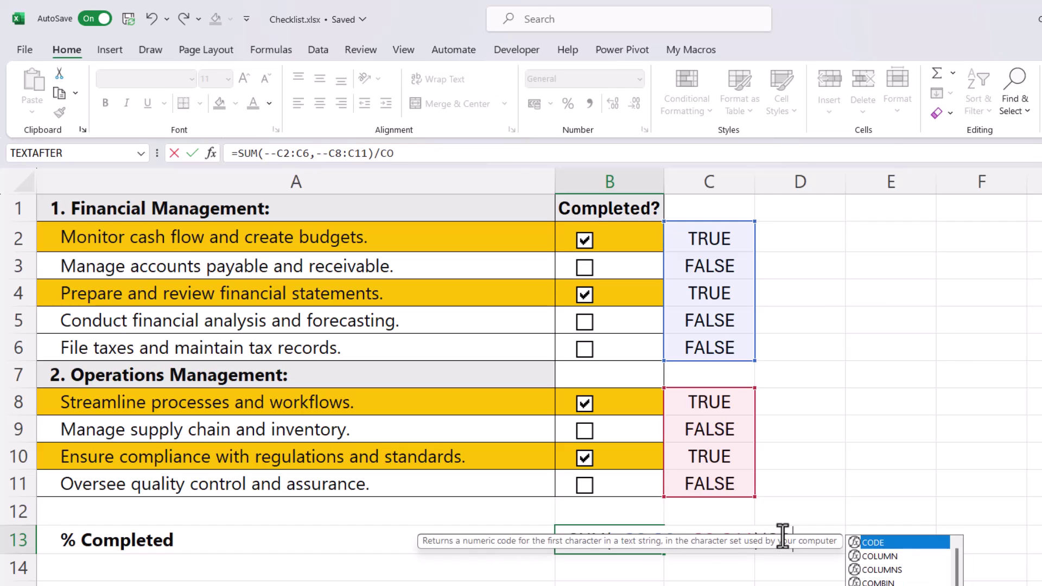
type("UNTA(")
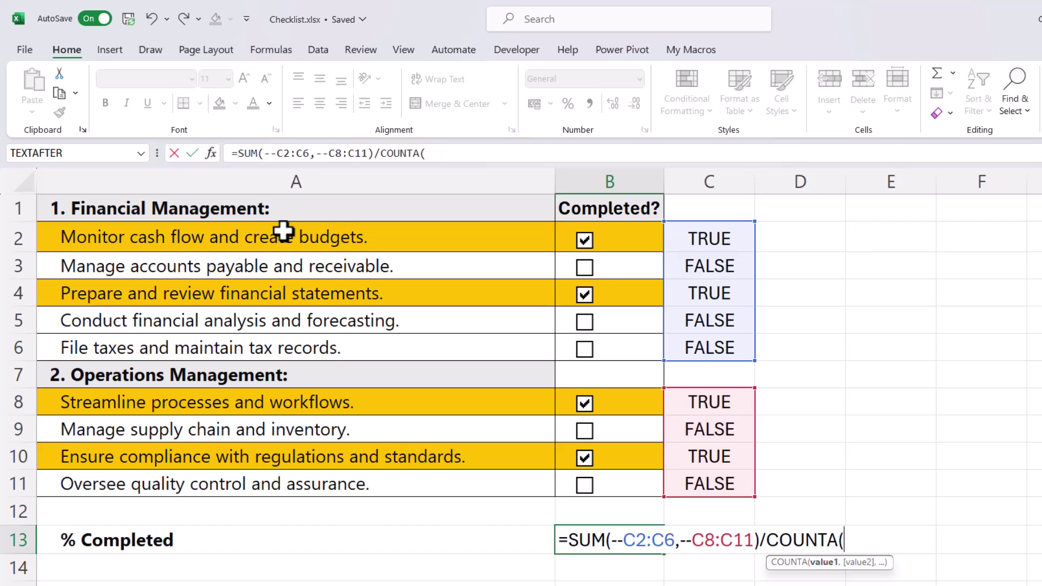
left_click_drag(283, 232, 282, 350)
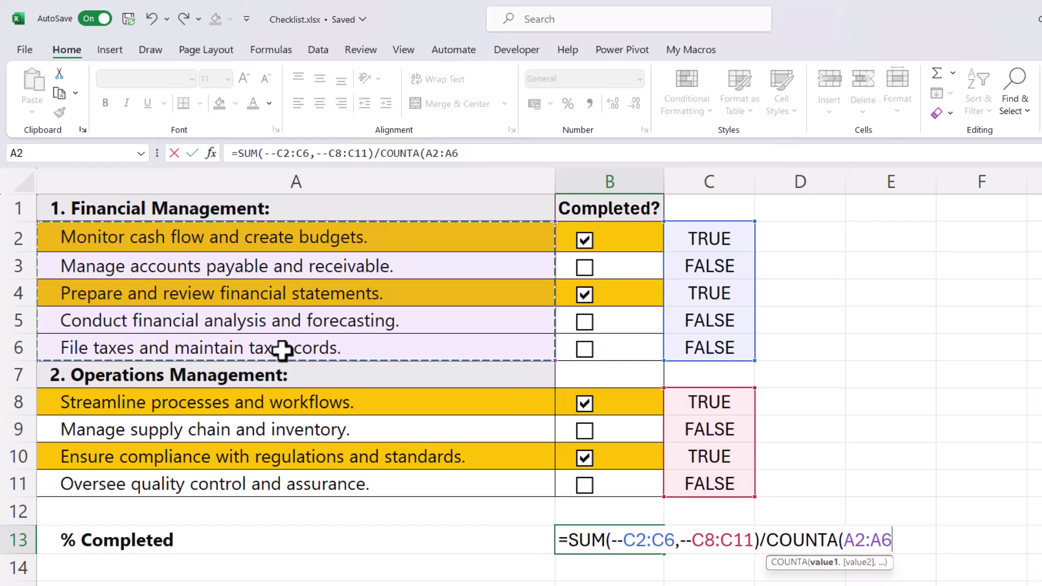
type(",")
left_click_drag(281, 400, 283, 488)
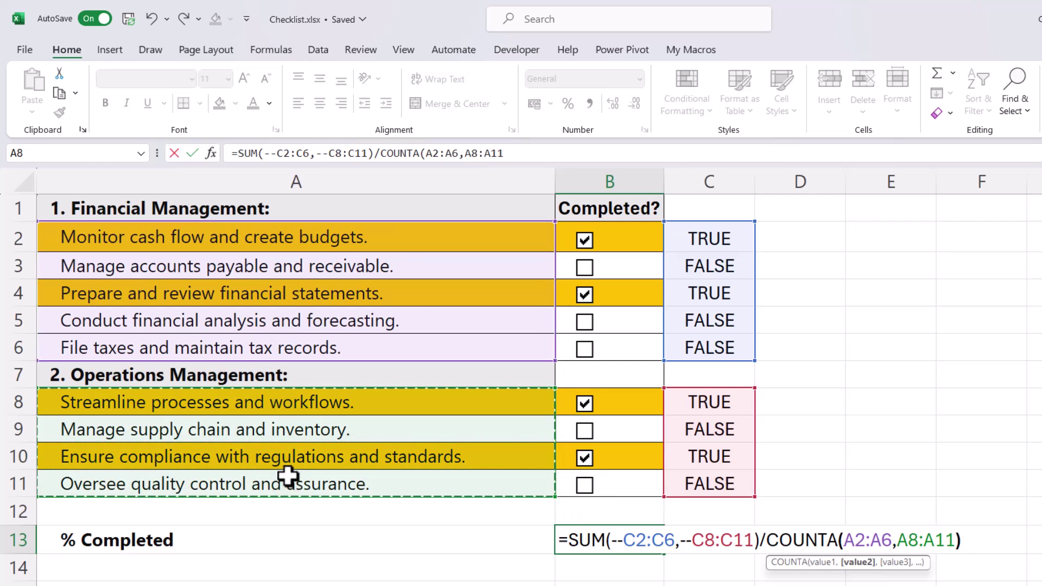
type(")")
key("Return")
left_click(623, 538)
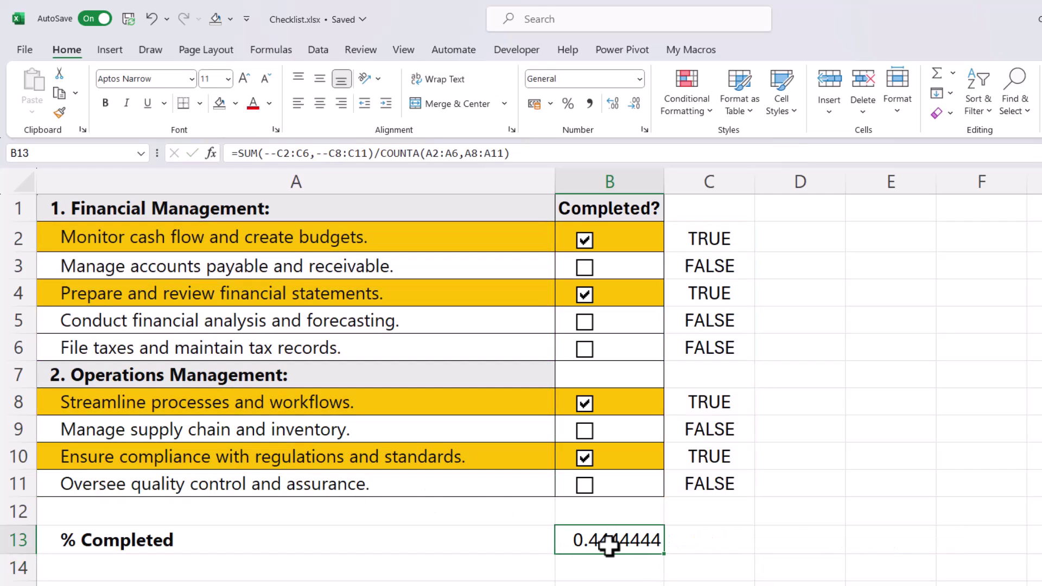
Apply Percent Style to B13 and tick the row 9 and row 5 tasks, reaching 67%.
left_click(570, 105)
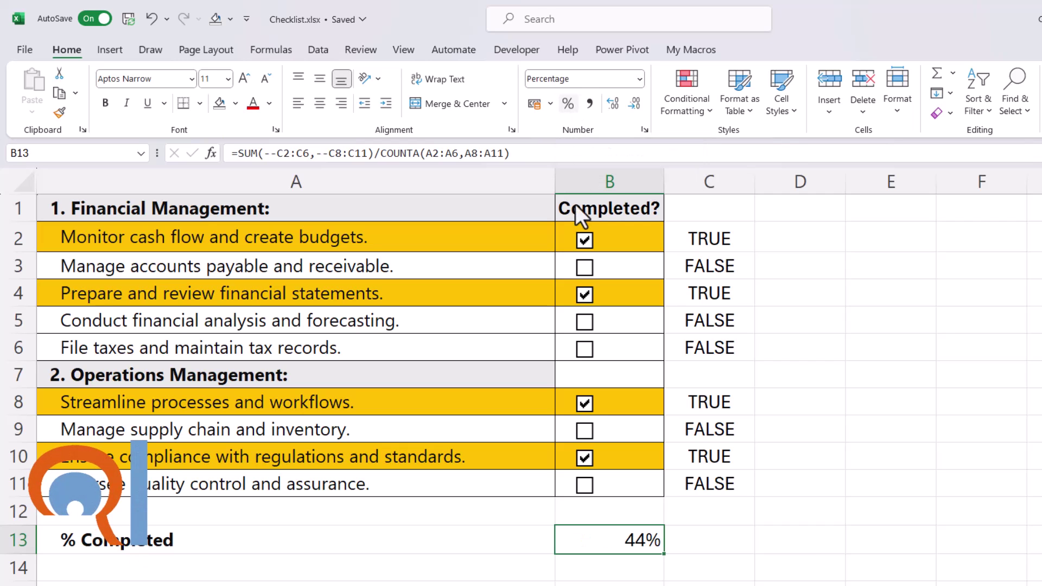
left_click(585, 430)
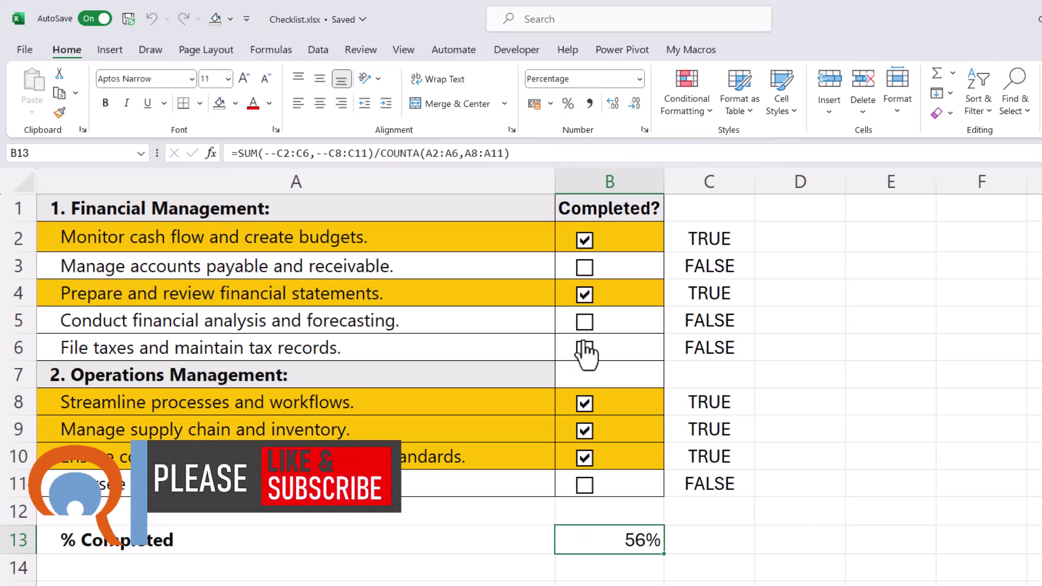
left_click(585, 323)
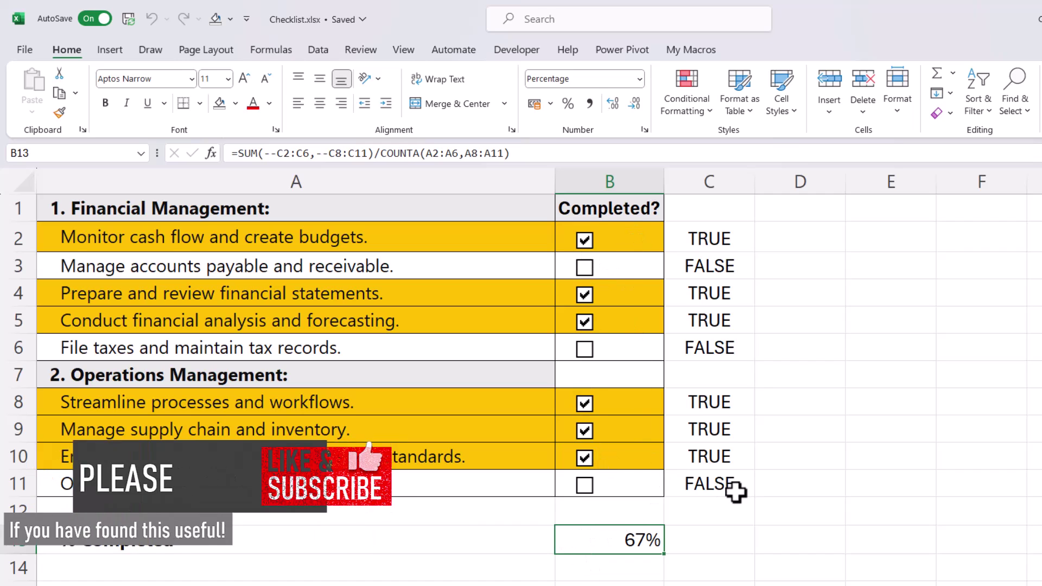
key("Return")
left_click(602, 535)
left_click(700, 580)
left_click(569, 529)
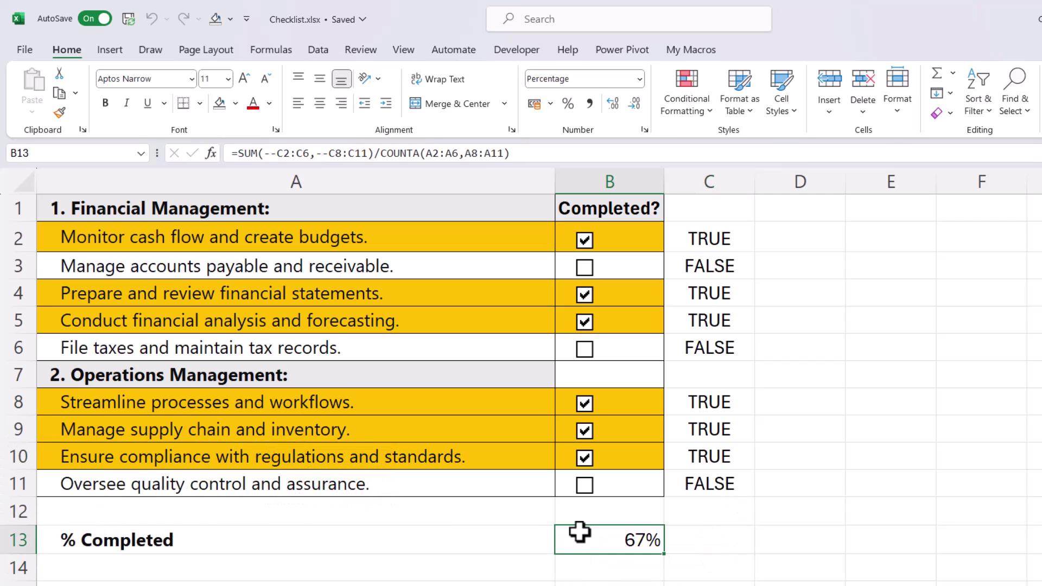
left_click(199, 105)
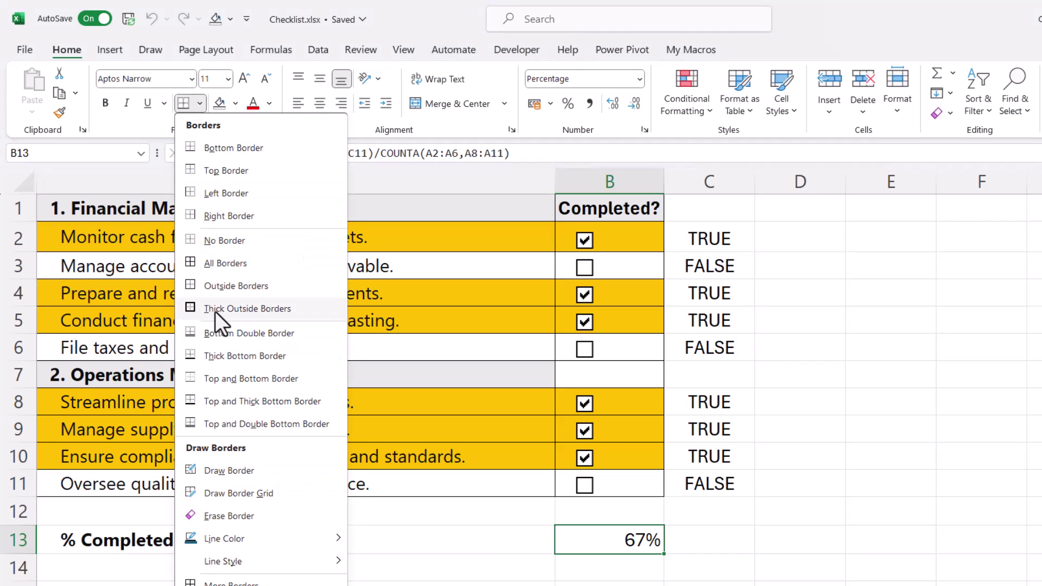
left_click(838, 507)
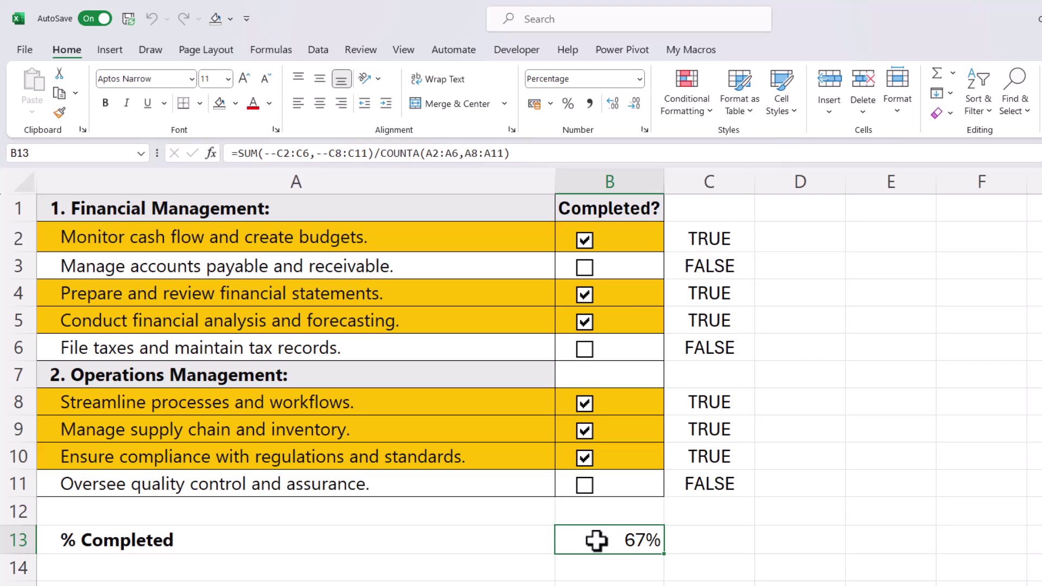
Add a solid orange data bar to B13 with minimum number 0 and maximum number 1.
left_click(703, 102)
mouse_move(711, 217)
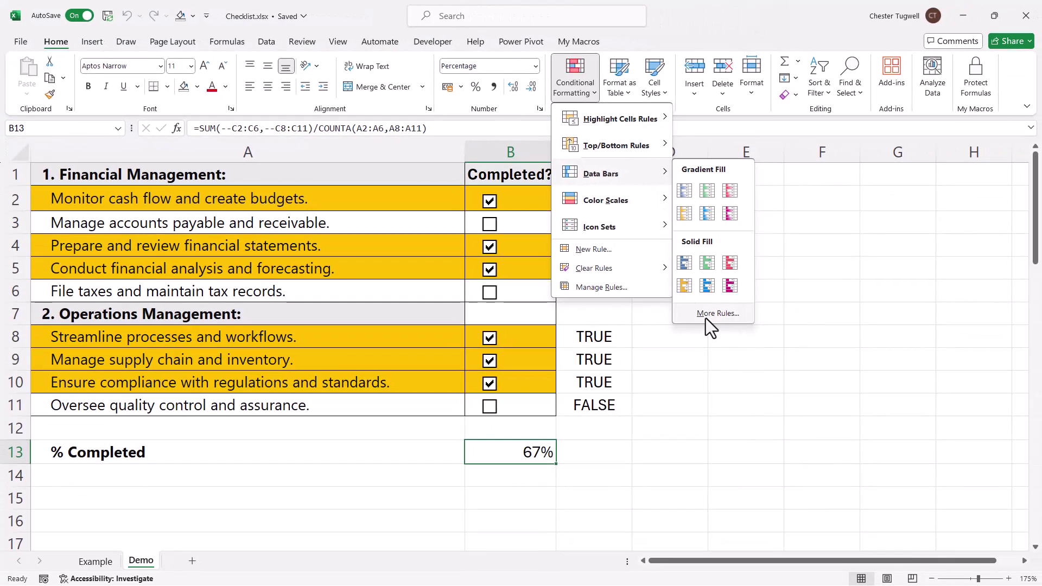
left_click(706, 317)
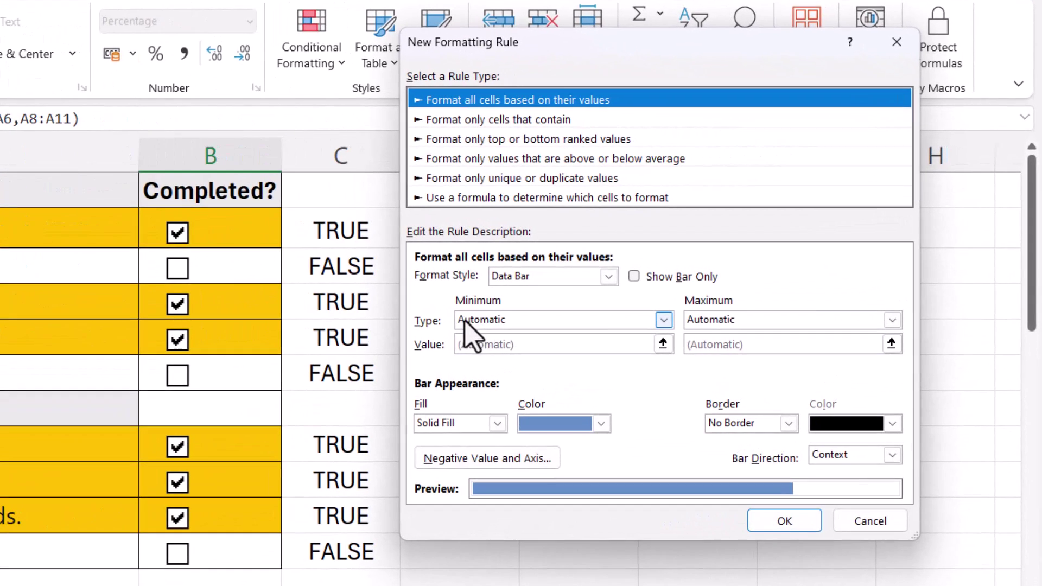
left_click(664, 321)
left_click(522, 351)
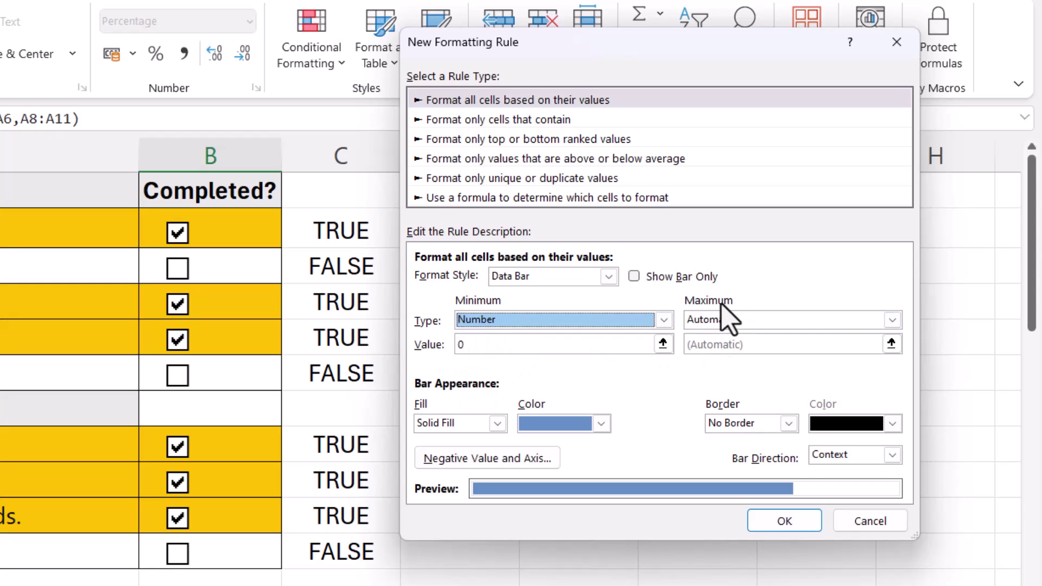
left_click(892, 321)
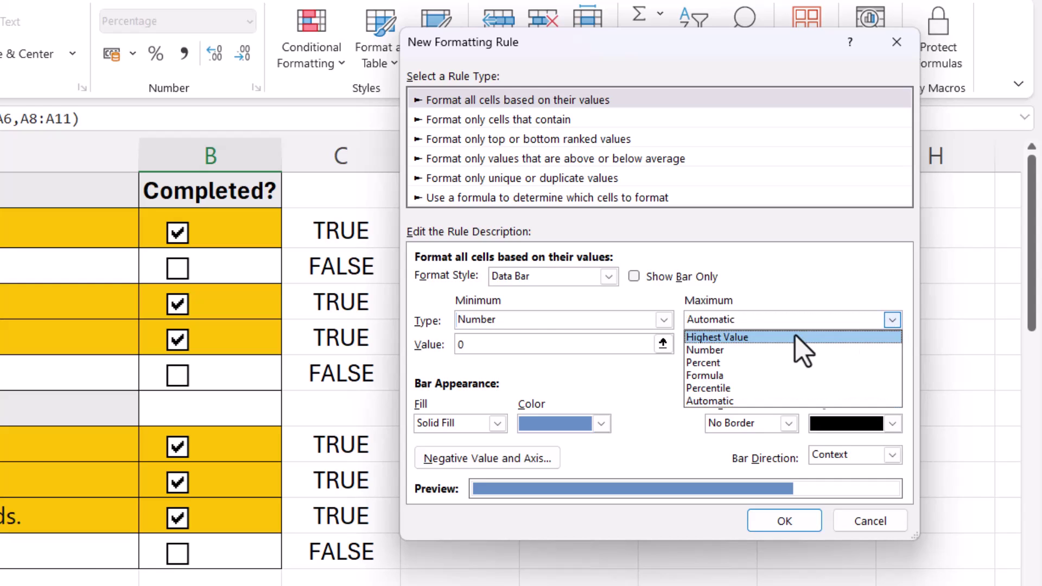
left_click(708, 350)
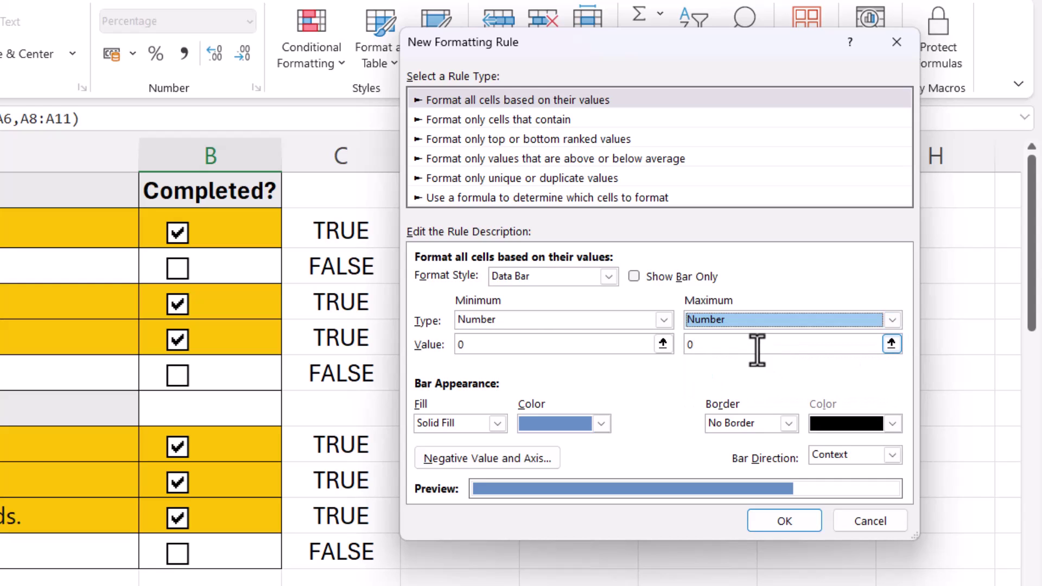
double_click(703, 347)
type("1")
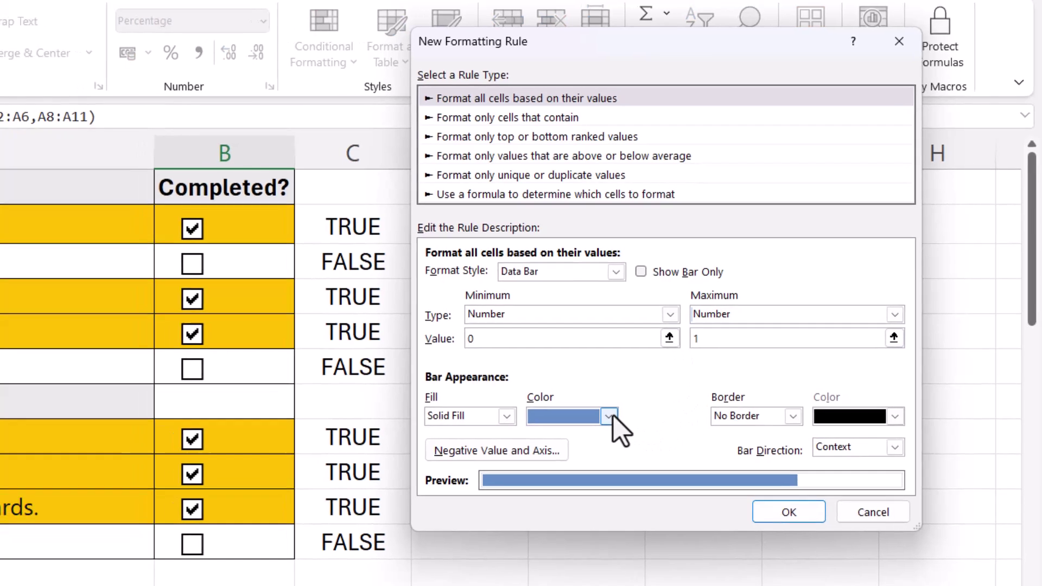
left_click(602, 424)
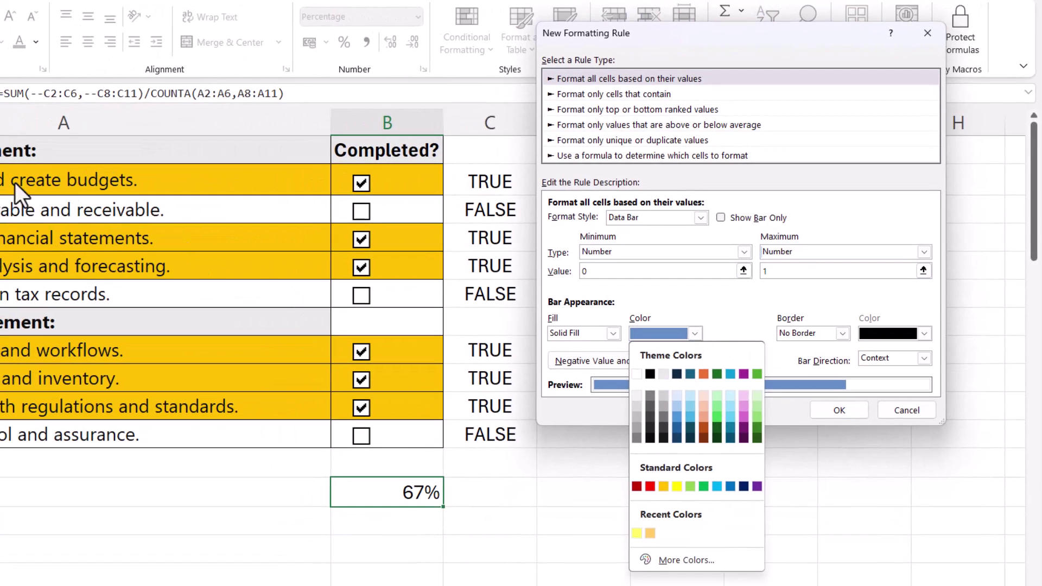
left_click(664, 487)
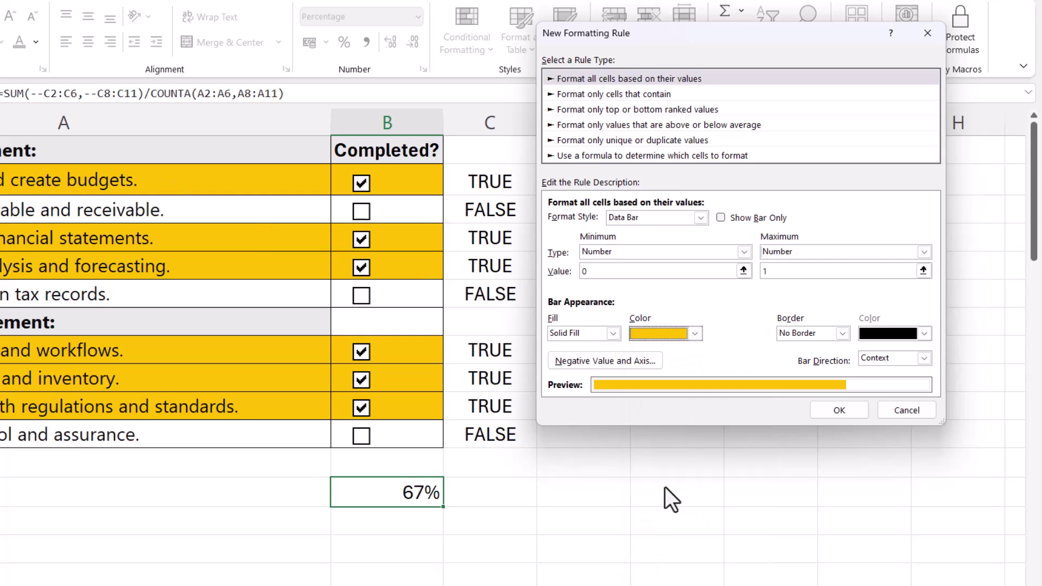
left_click(850, 410)
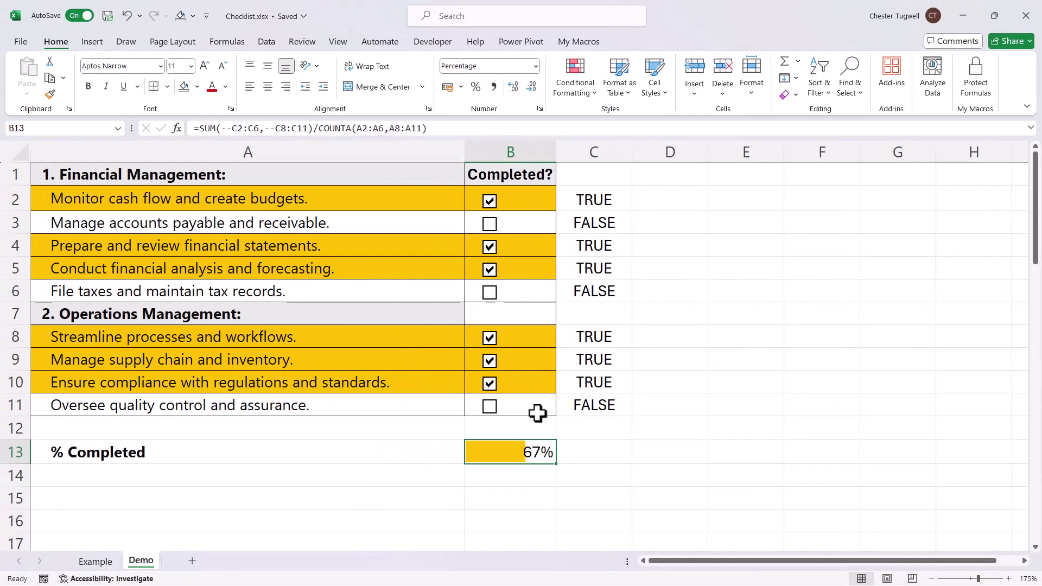
Untick the row 4 financial statements task, keeping row 5 ticked, so completion shows 56%.
left_click(489, 270)
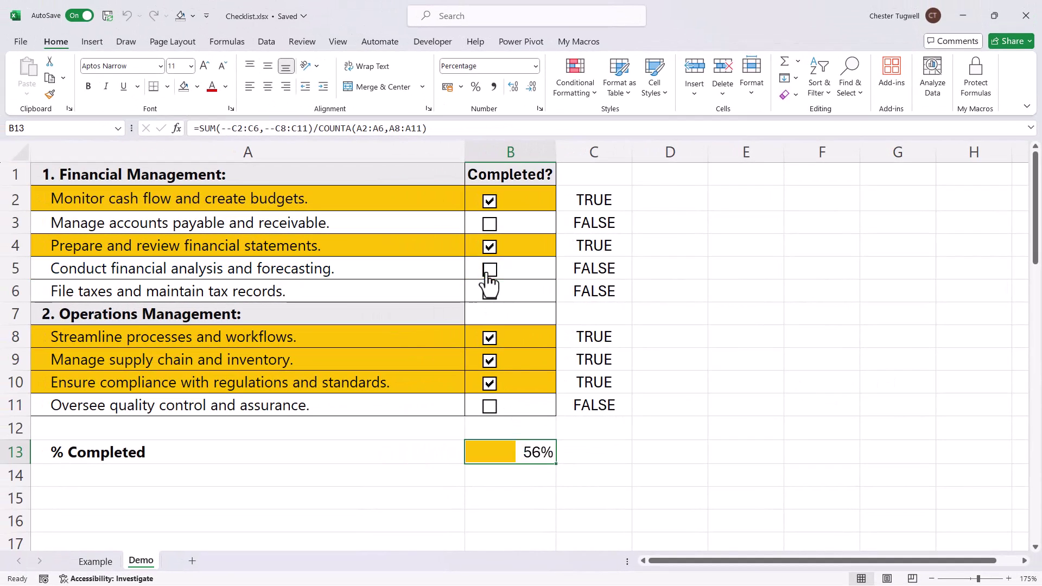
left_click(489, 248)
left_click(489, 271)
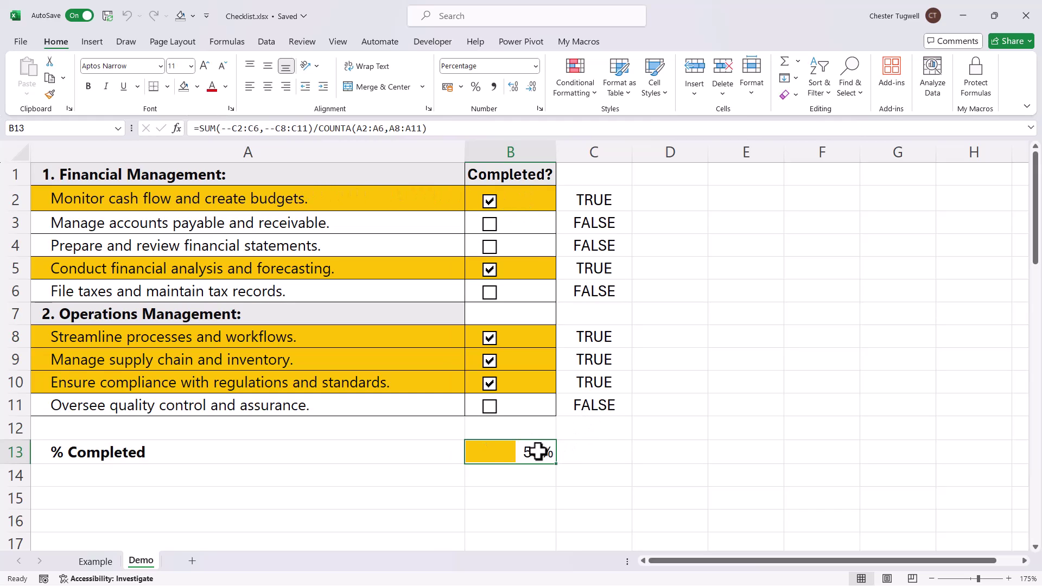
Hide column C and move the selection to cell E9.
right_click(594, 145)
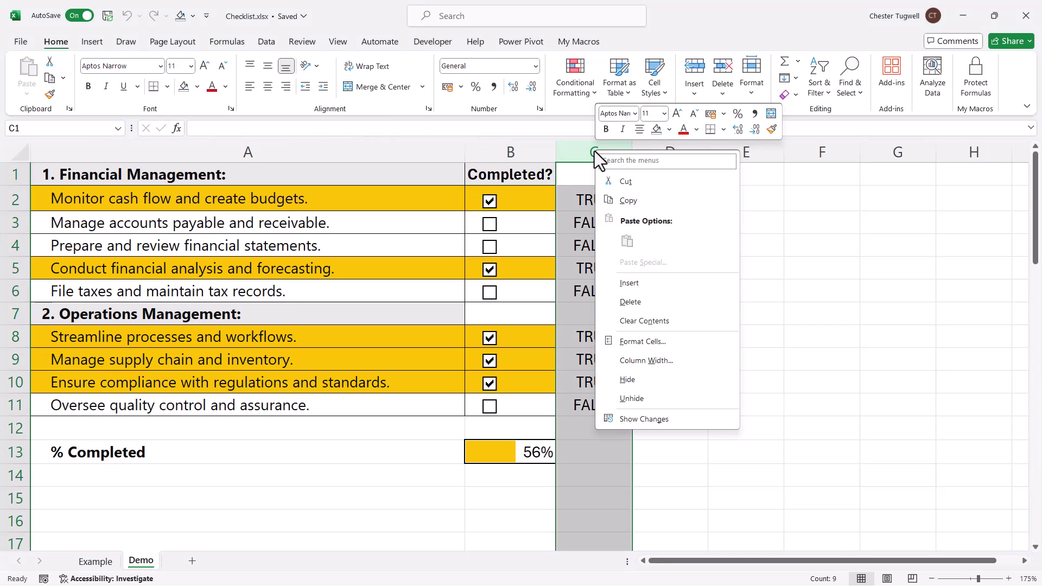
left_click(628, 382)
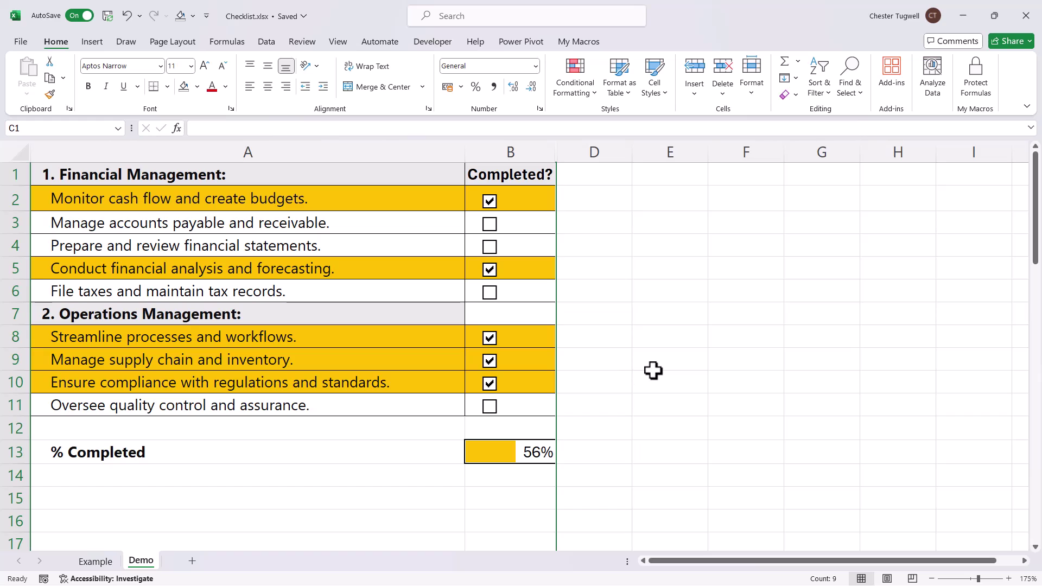
left_click(654, 370)
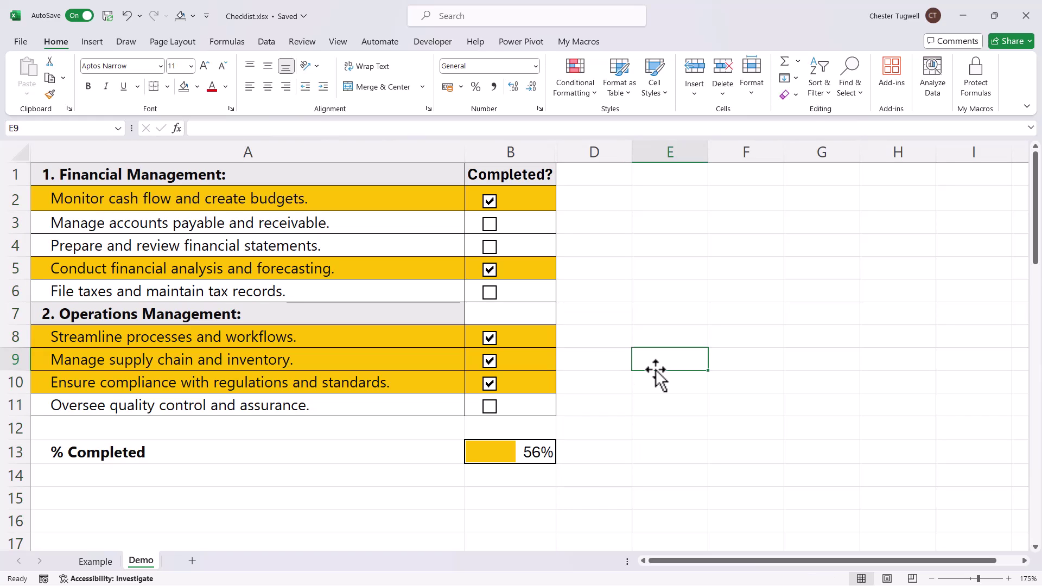